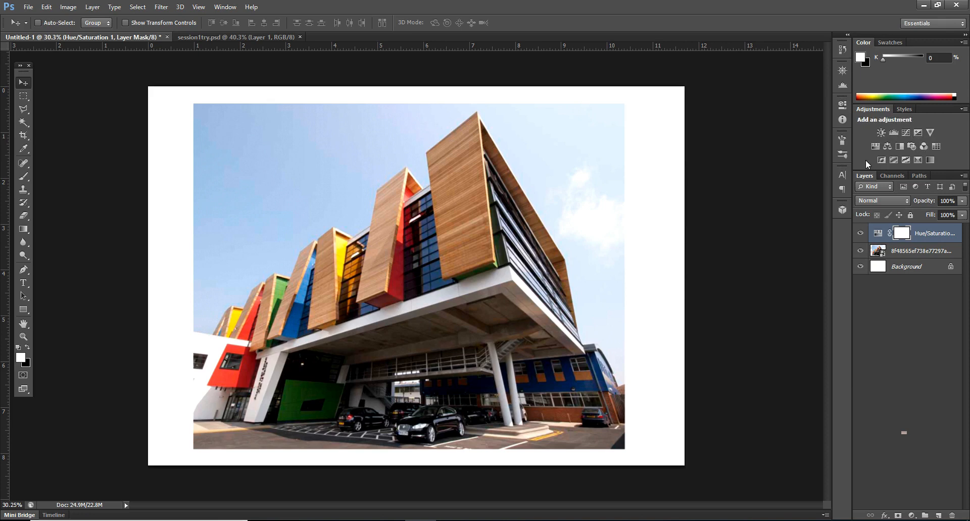
click(67, 9)
mouse_move(79, 40)
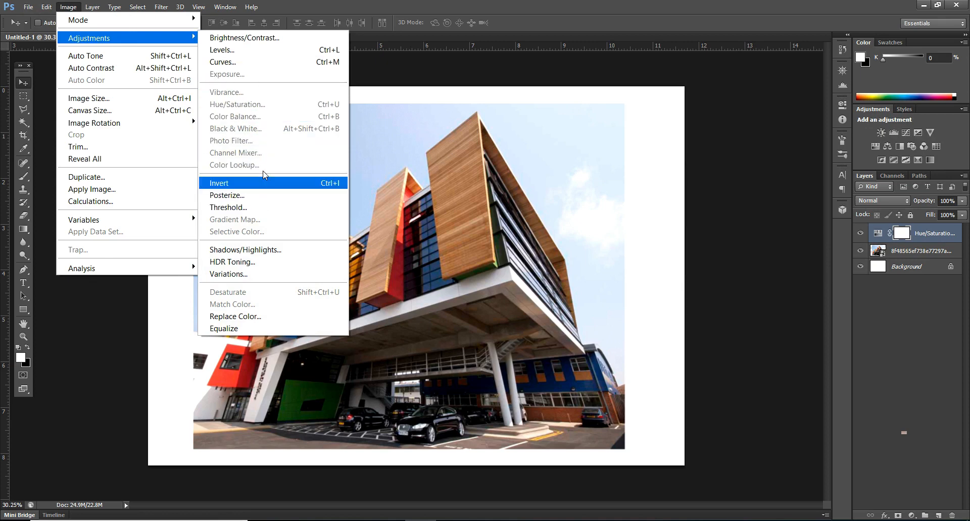
click(954, 135)
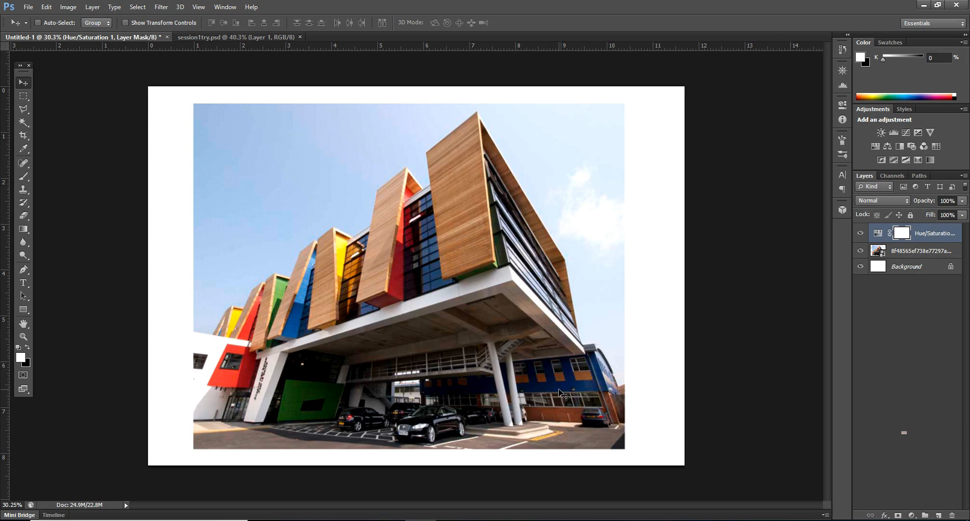
Step: Expand the collapsed side panels to reach the Hue/Saturation properties and try a Master hue of -27
click(847, 35)
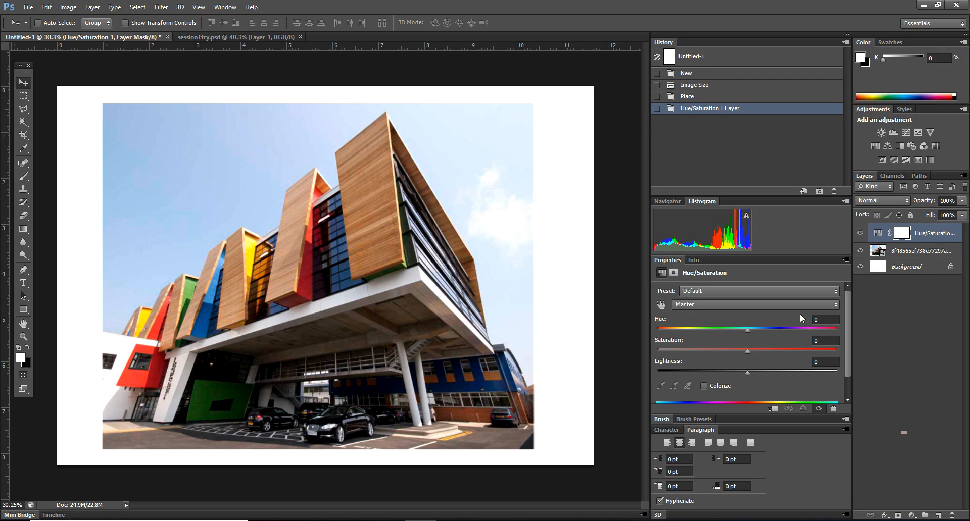
drag(752, 331, 723, 339)
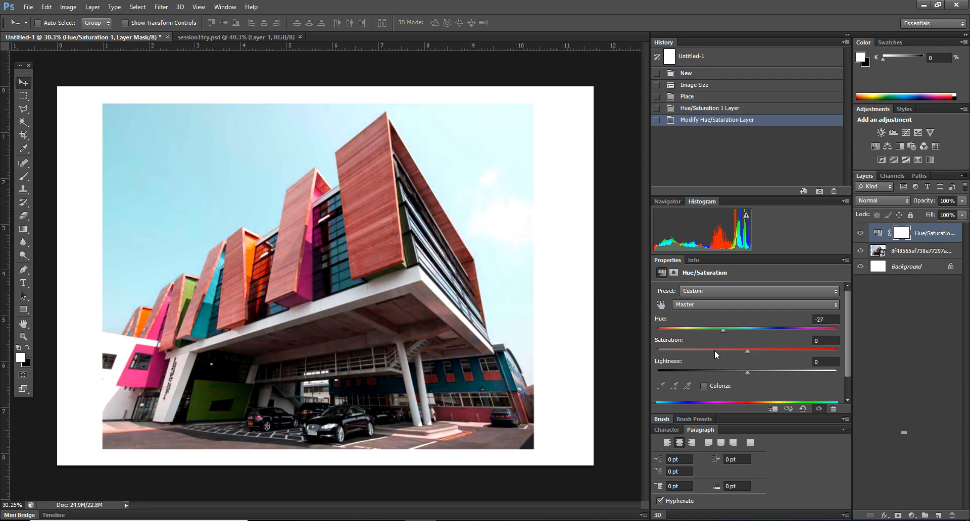
key(ctrl+z)
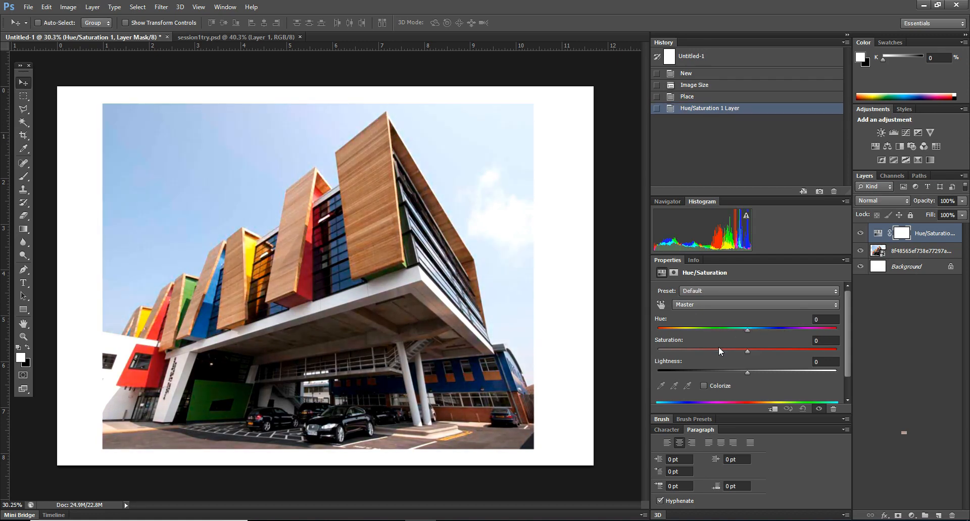
Step: Set the Reds hue to +127 and the Yellows saturation to -94 in the Hue/Saturation adjustment
click(717, 304)
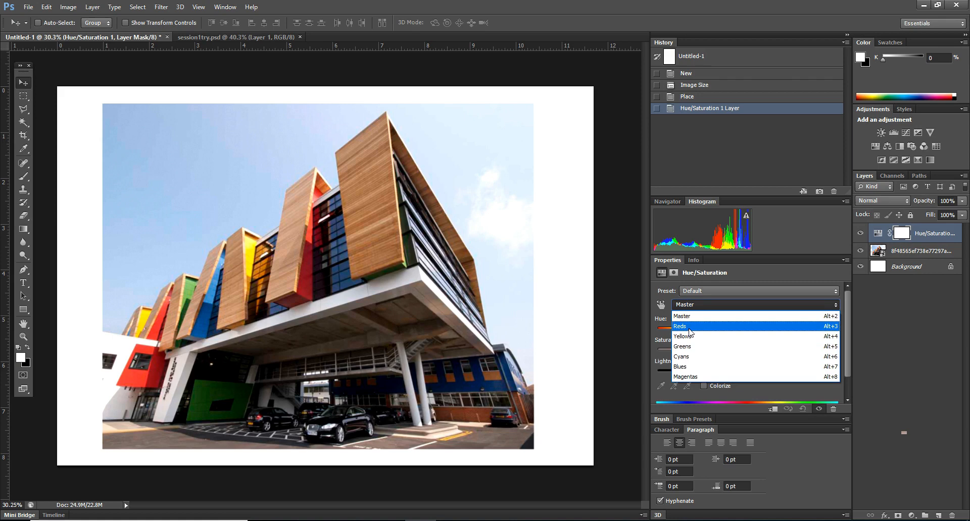
click(690, 331)
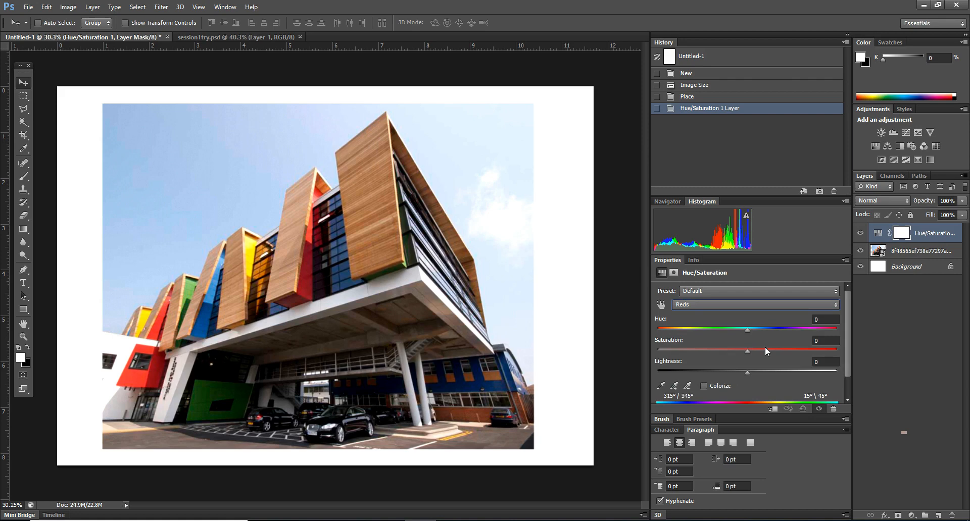
drag(749, 335, 819, 331)
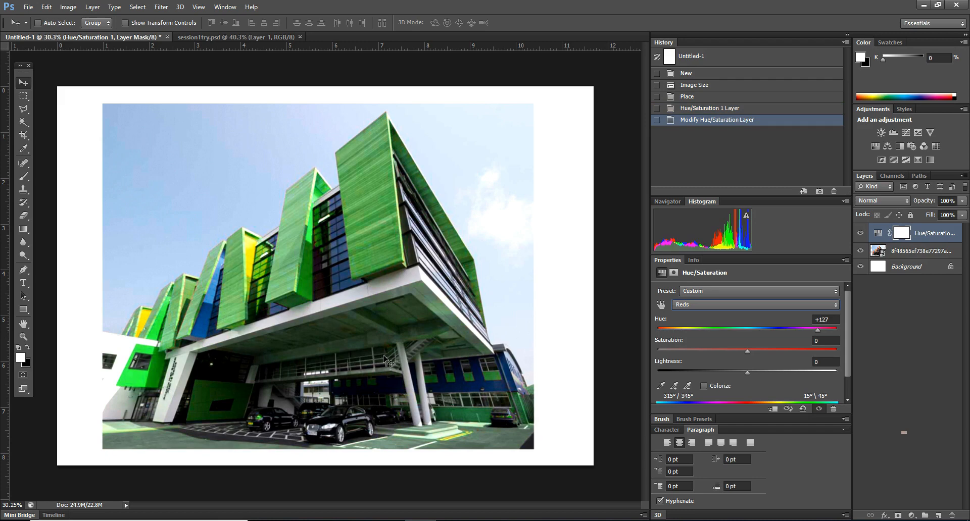
drag(745, 351, 736, 352)
click(712, 306)
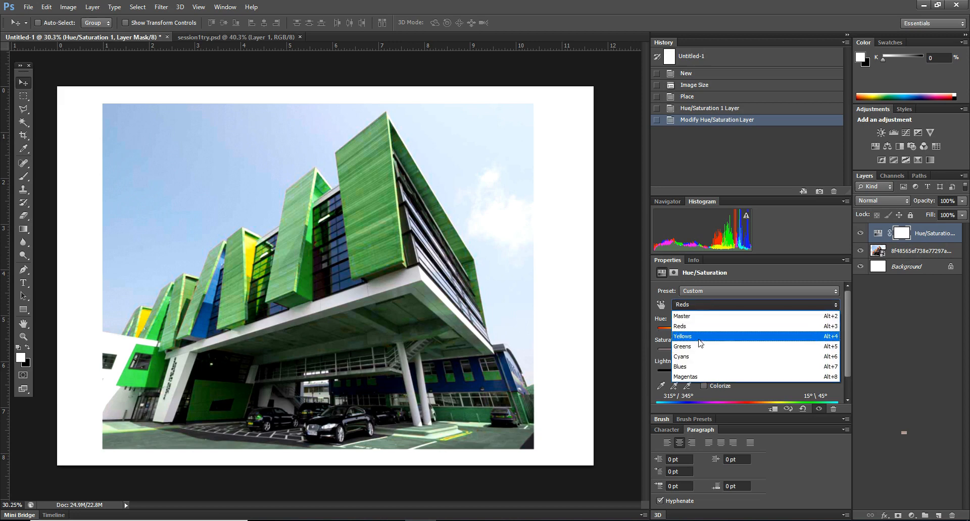
click(700, 337)
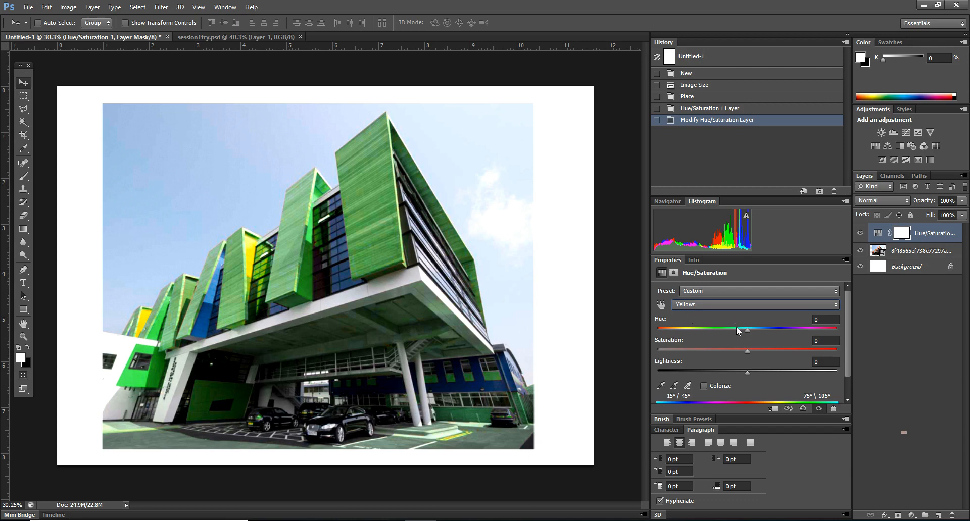
drag(748, 352, 662, 350)
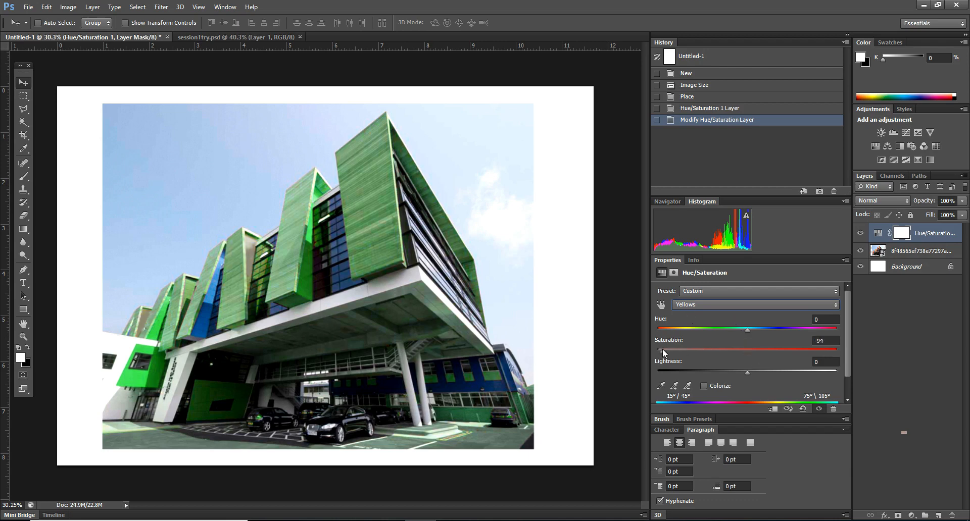
Step: Lower the Cyans saturation and set the Blues saturation to -83 in the Hue/Saturation adjustment
click(712, 304)
click(745, 339)
click(733, 305)
click(703, 343)
click(691, 305)
click(750, 353)
click(700, 304)
click(707, 366)
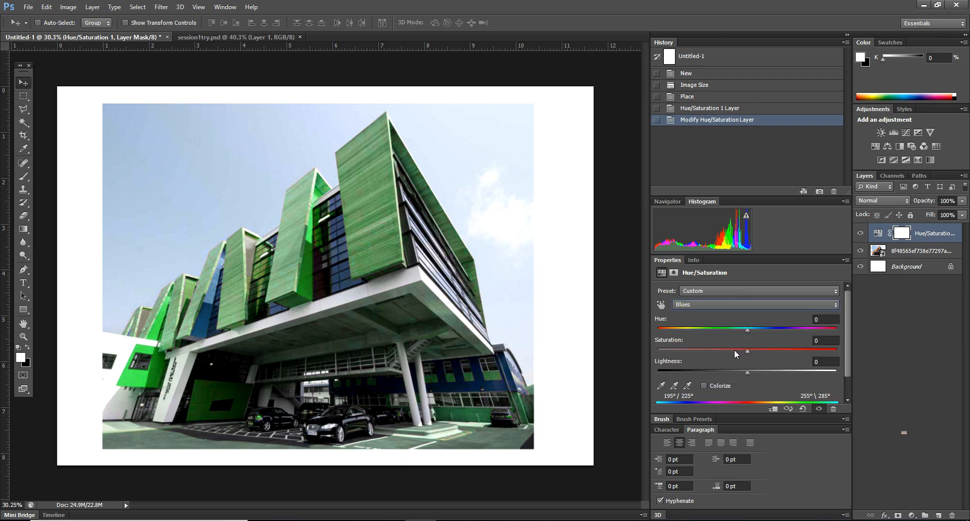
drag(736, 355, 673, 349)
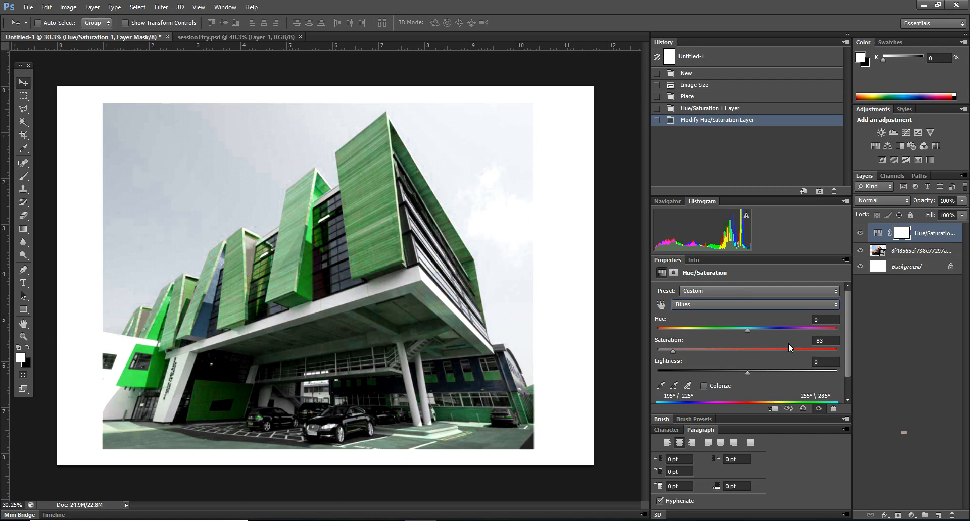
Step: Delete the modified Hue/Saturation adjustment layer and add a fresh Hue/Saturation adjustment above the building image
right_click(913, 236)
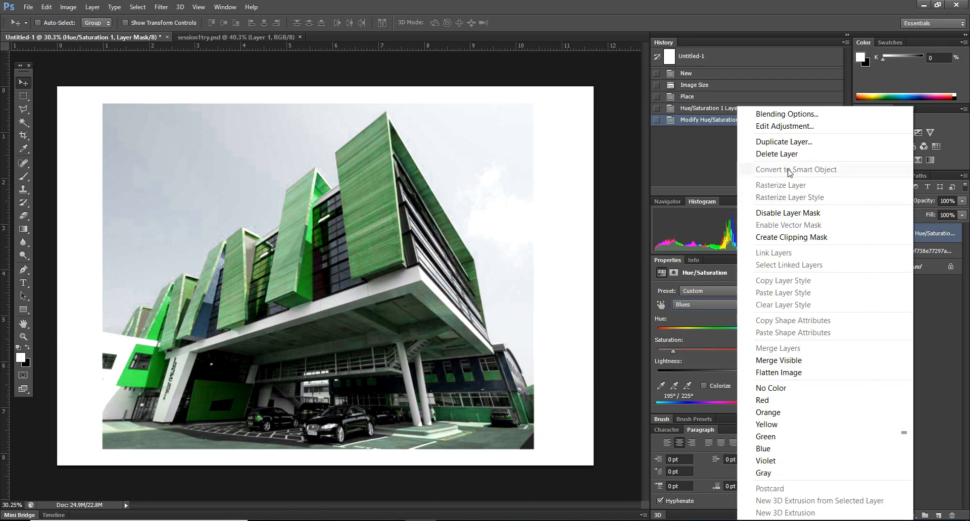
click(784, 154)
click(465, 200)
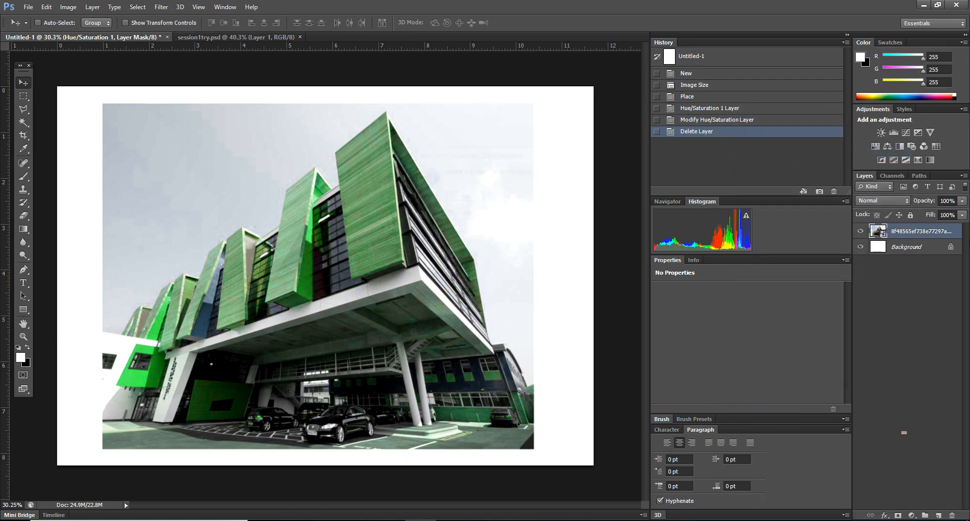
click(875, 146)
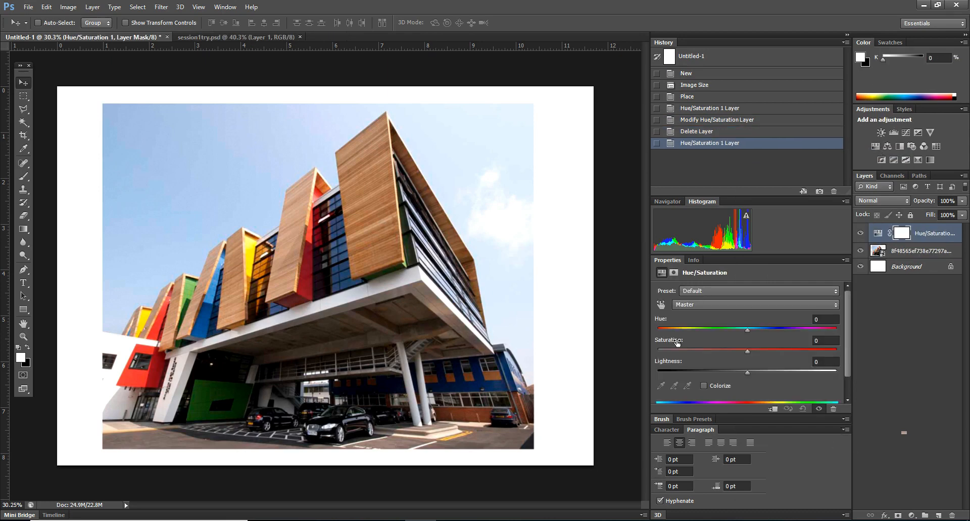
Step: Sample the tallest block's wood cladding with the on-image adjustment tool and set the Reds hue to -20 and saturation to about -26
click(702, 306)
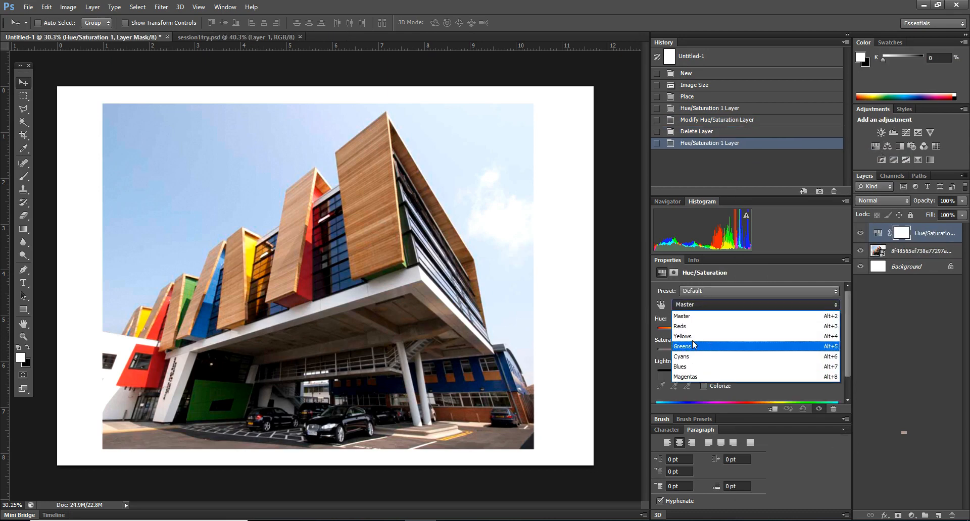
click(689, 328)
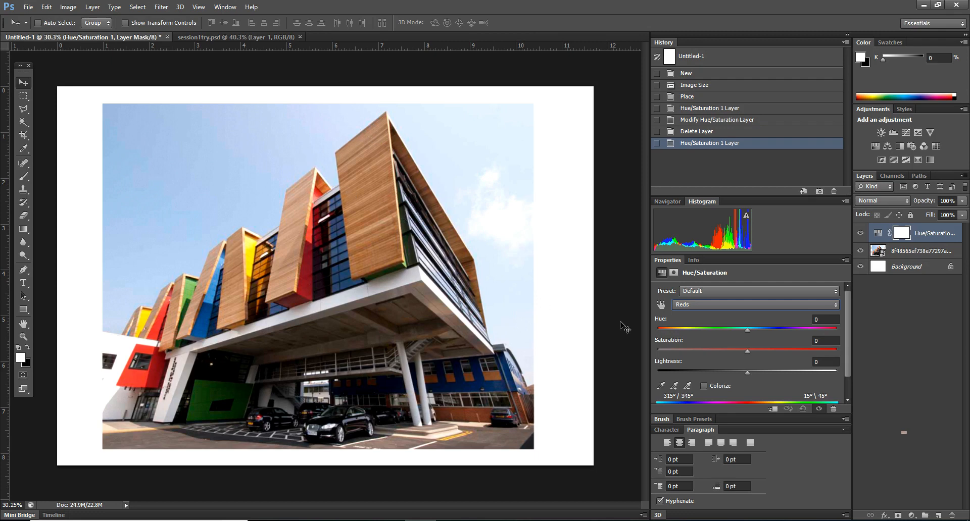
click(661, 305)
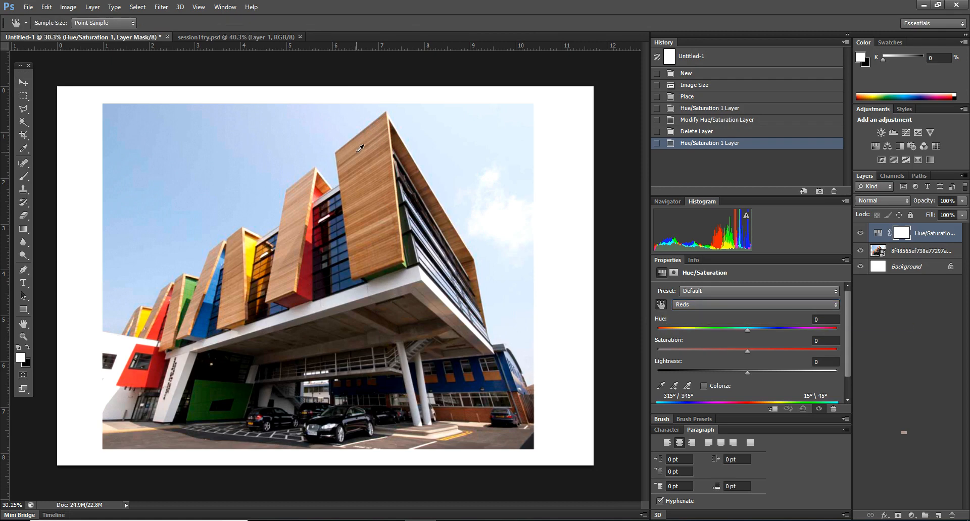
click(706, 304)
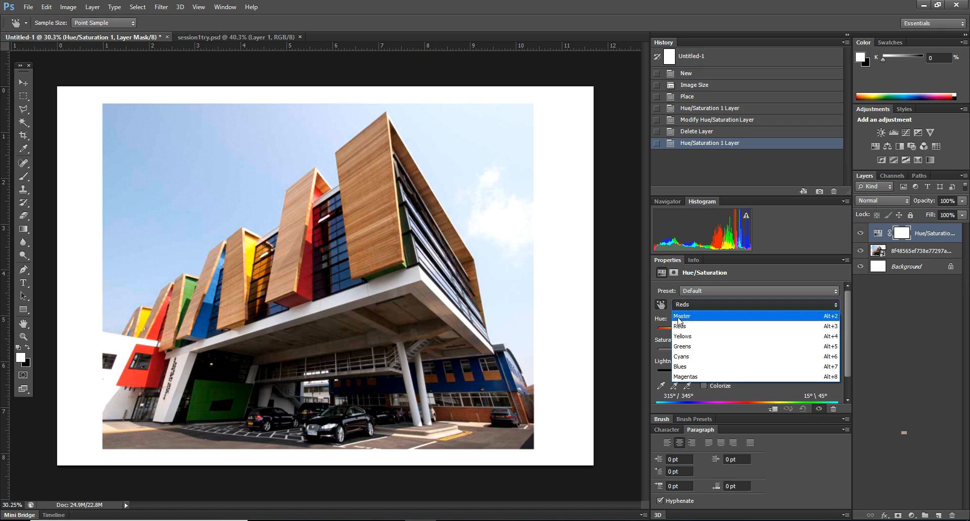
click(682, 307)
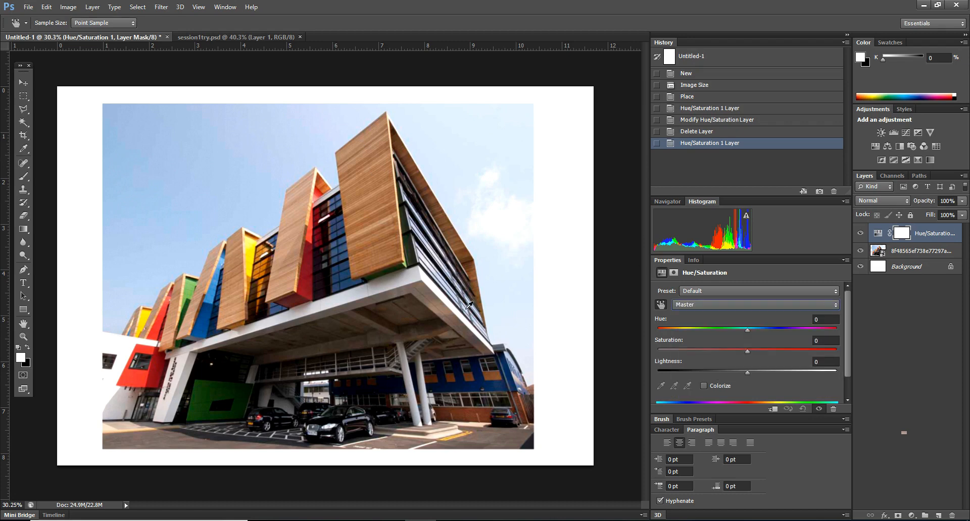
click(360, 165)
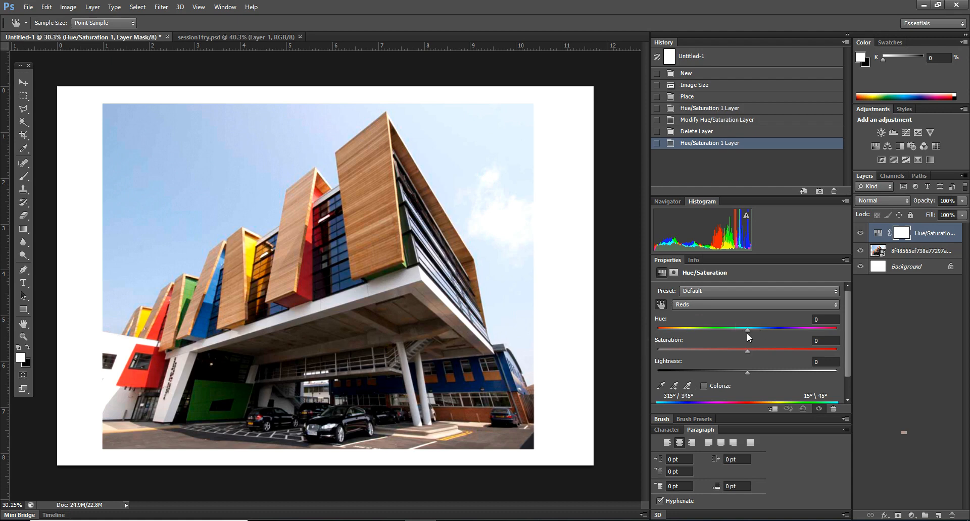
drag(745, 331, 734, 331)
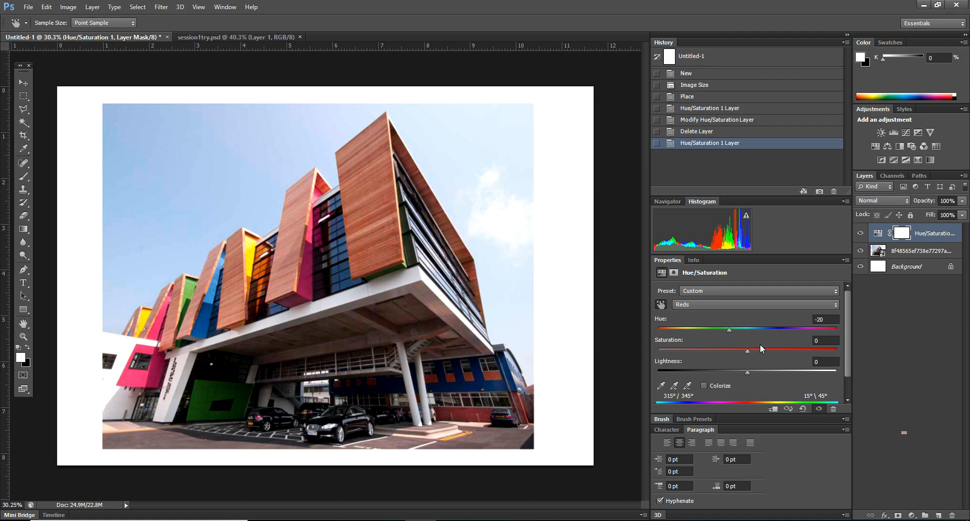
drag(747, 351, 723, 352)
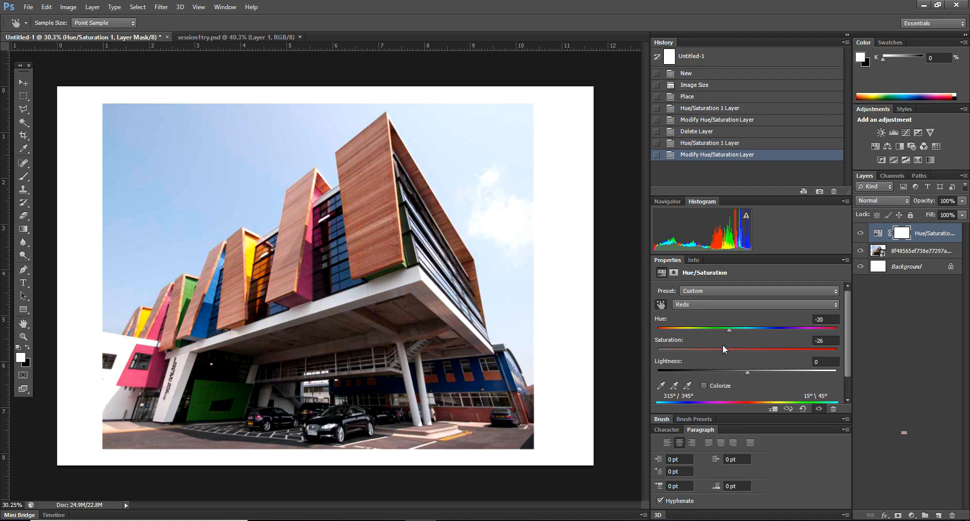
Step: Set the Yellows hue to -27 and saturation to -31, and the Greens hue to -38
click(722, 304)
click(693, 331)
drag(747, 331, 723, 331)
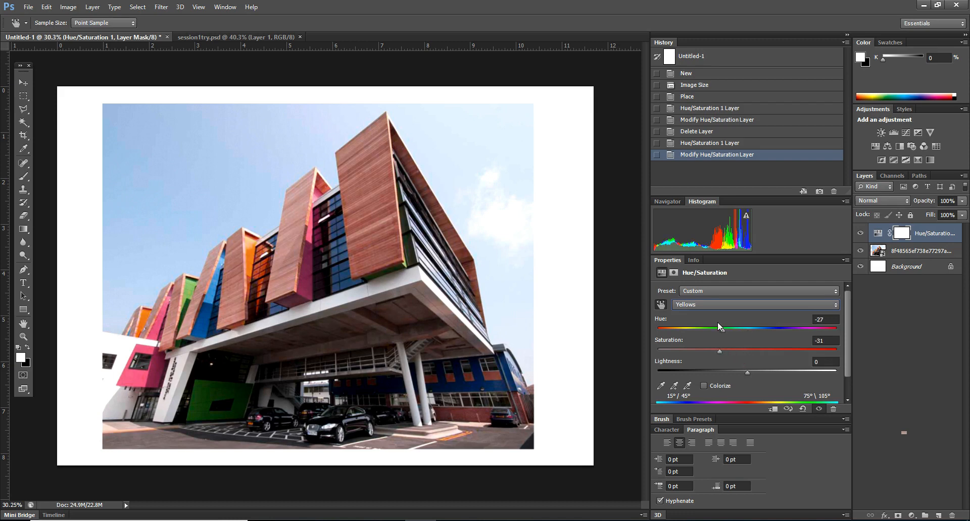
click(718, 305)
click(695, 347)
drag(748, 333, 714, 333)
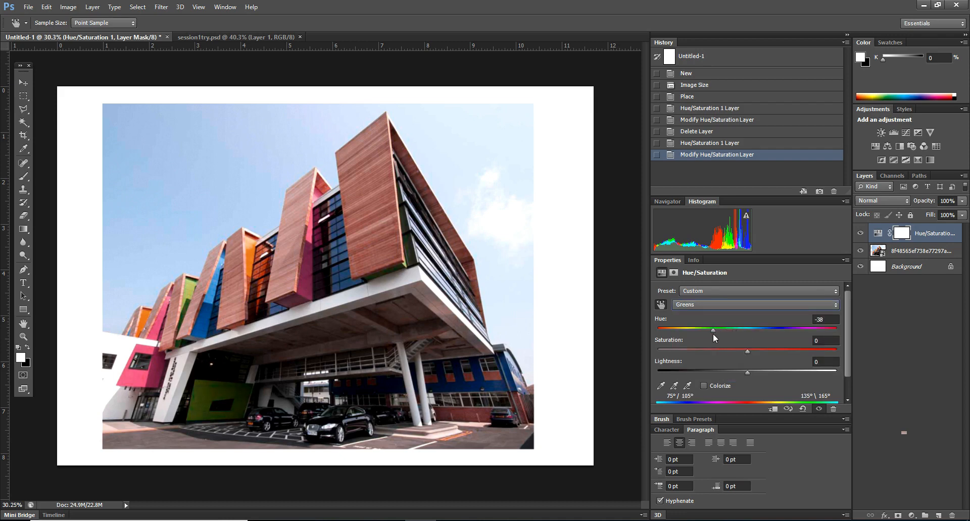
Step: Lower the hue of the Cyans and Blues ranges to shift the sky and blue panels toward teal
click(711, 304)
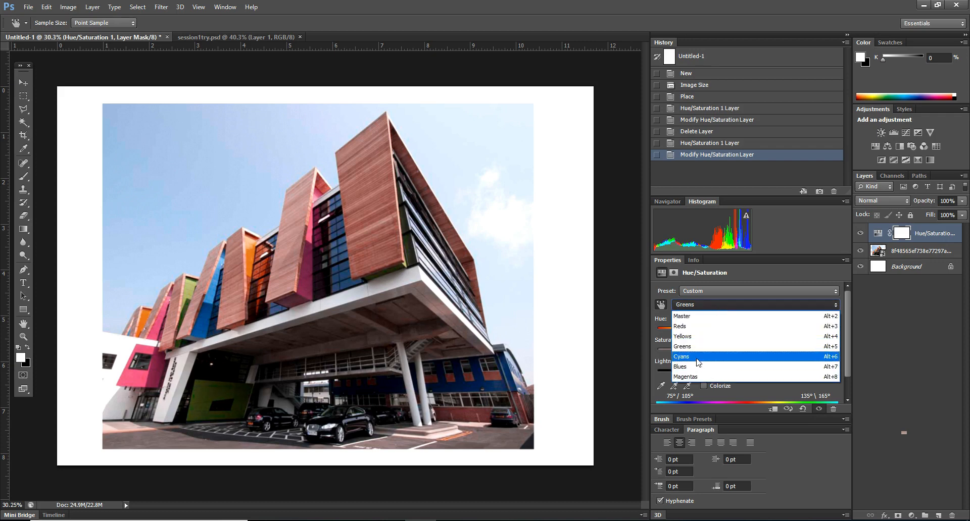
click(697, 360)
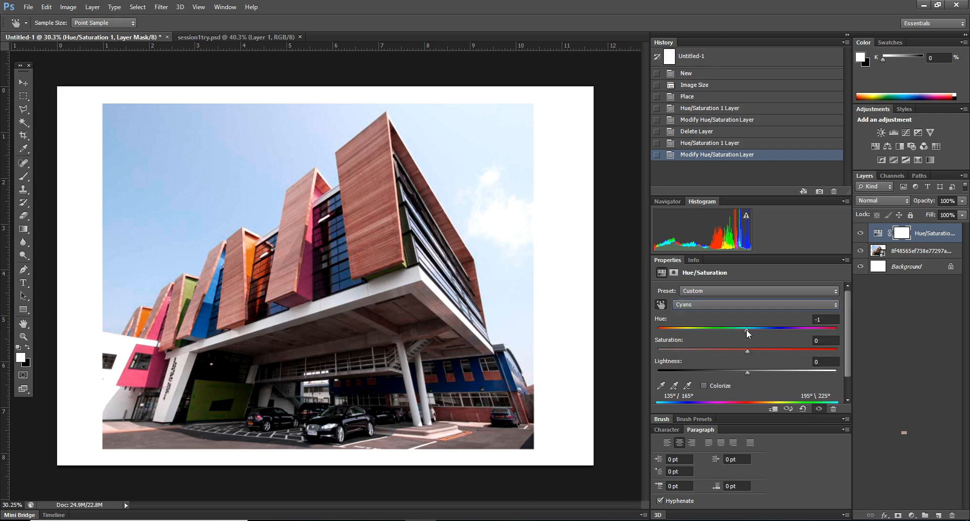
drag(748, 334, 729, 351)
click(709, 306)
click(716, 370)
Step: Set the Master saturation to -36 and collapse the expanded side panels
click(709, 308)
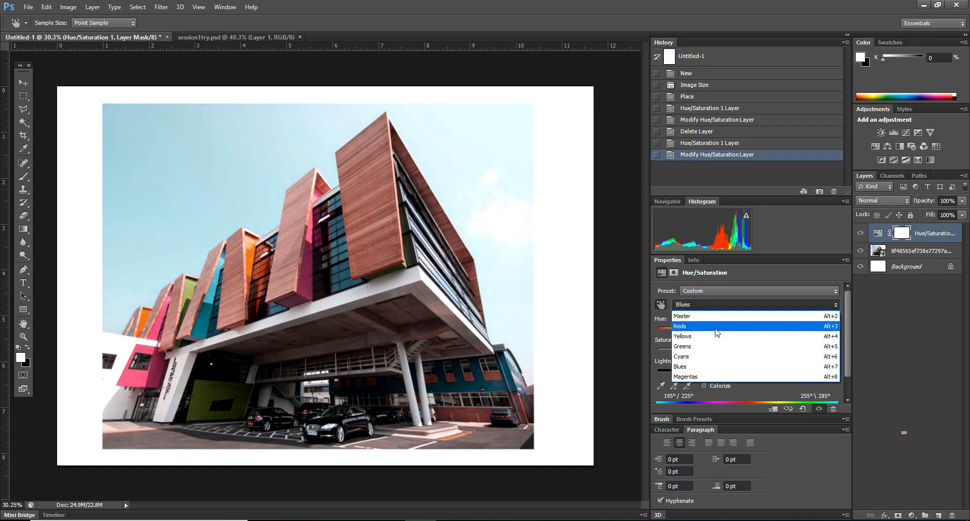
click(682, 317)
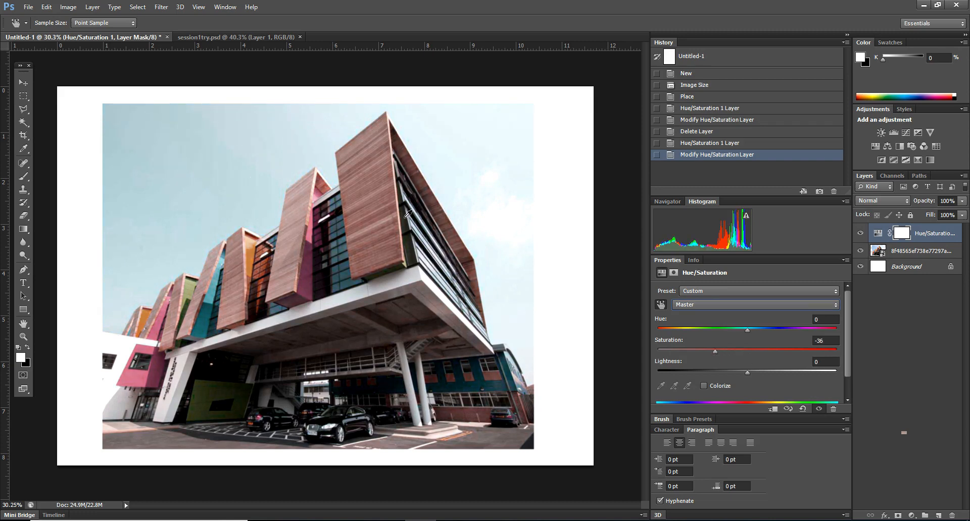
click(848, 35)
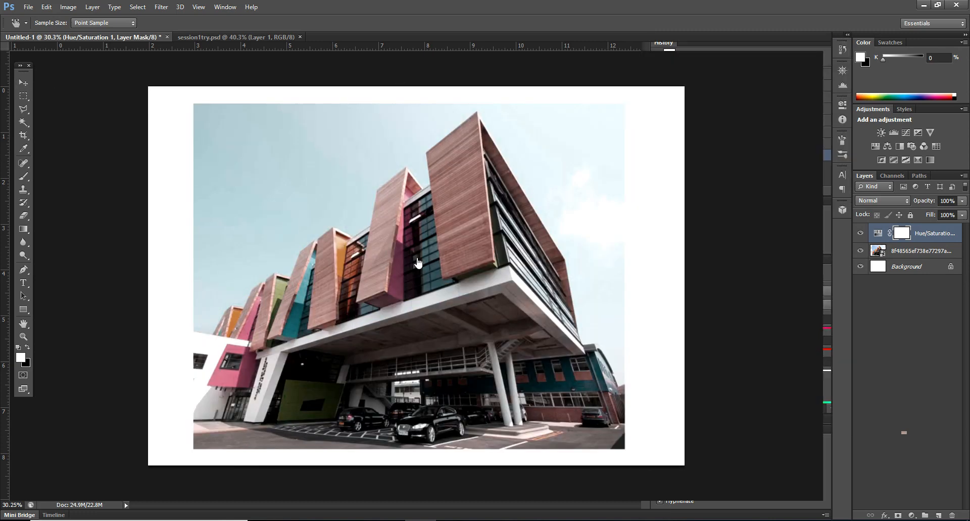
scroll(495, 238, down, 5)
scroll(726, 396, up, 8)
scroll(123, 333, down, 3)
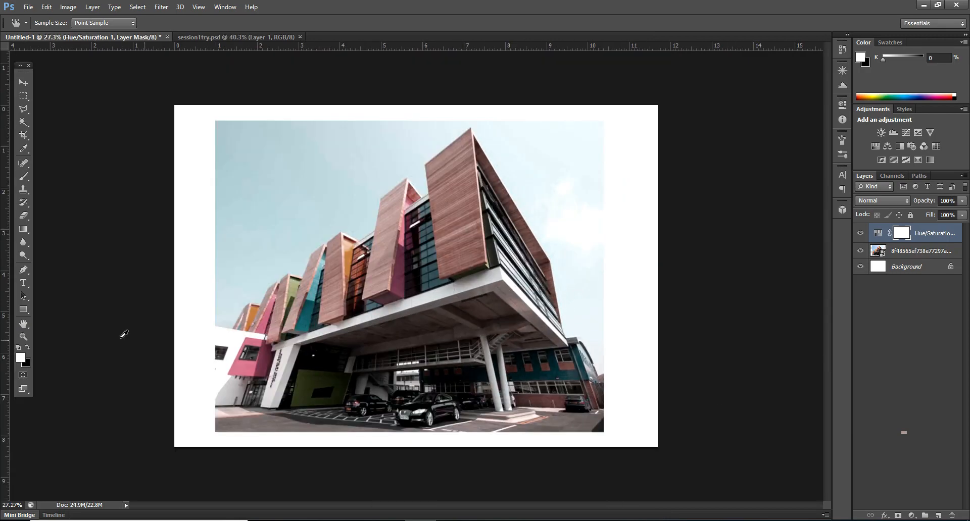
scroll(156, 346, up, 1)
Step: Switch to File Explorer and look through the images in the 3D folder of Session2
click(295, 520)
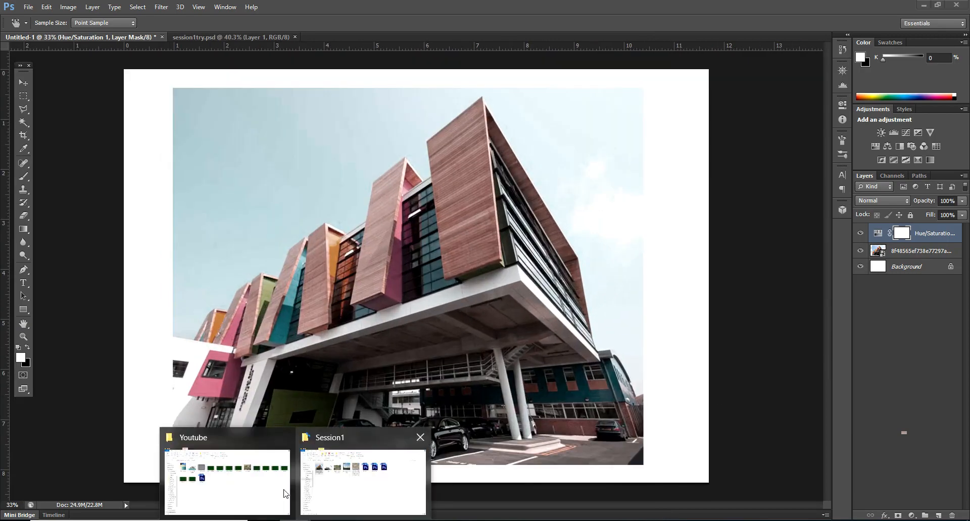
click(371, 498)
click(60, 97)
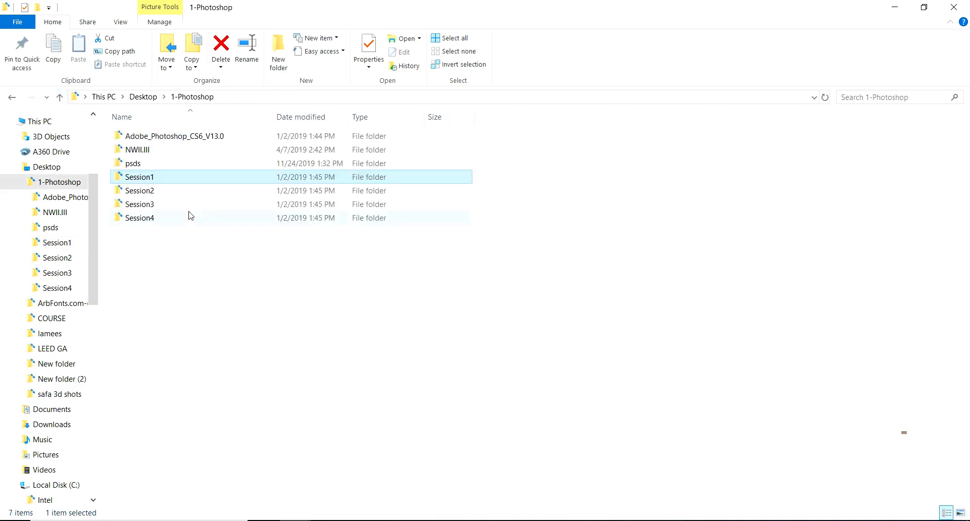
double_click(146, 191)
double_click(157, 157)
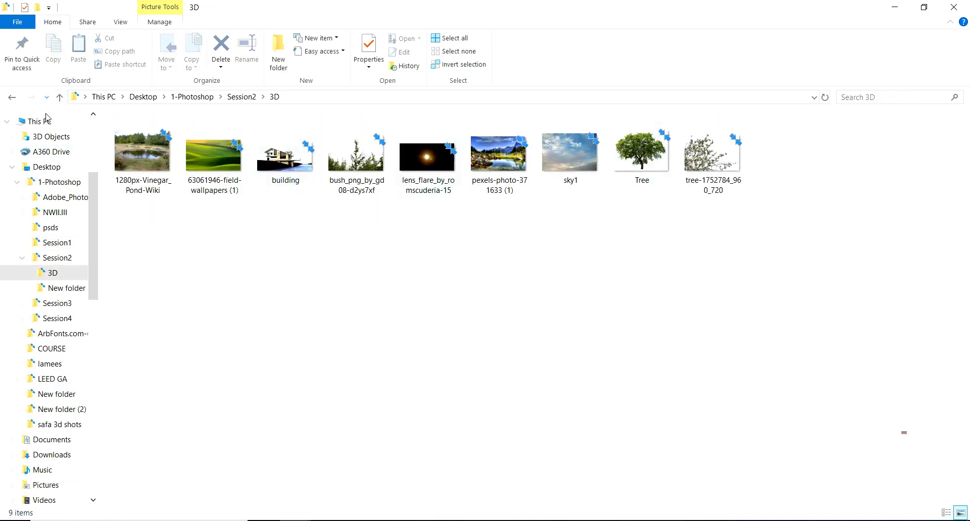
click(59, 98)
click(61, 98)
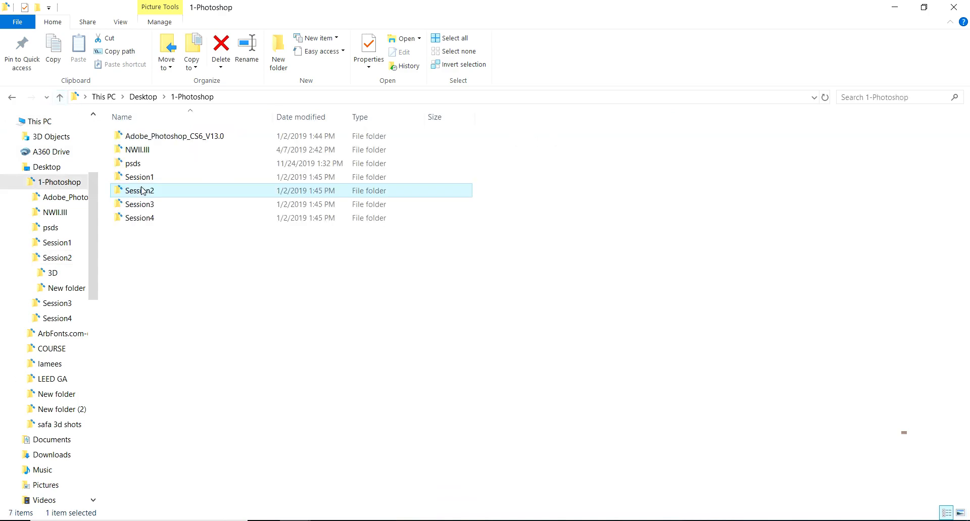
Step: Place the skalgubbar_248_e_e_walking-873x1024 cutout from the DETAILS folder of Session3 into the Photoshop document
double_click(144, 207)
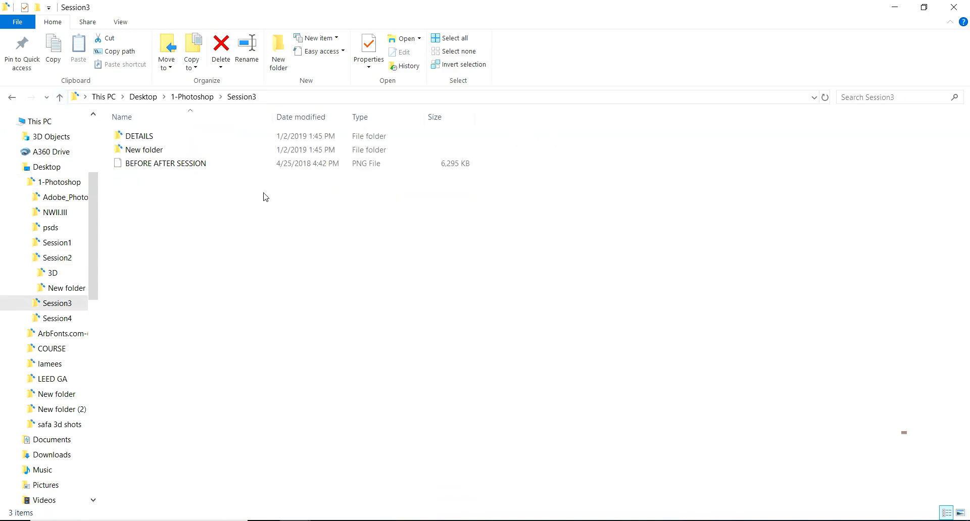
double_click(158, 135)
drag(427, 154, 545, 158)
Step: Scale the placed walking woman and child to about 18.5% and position them at the building's front left
drag(594, 69, 386, 293)
drag(320, 400, 282, 364)
drag(348, 277, 324, 317)
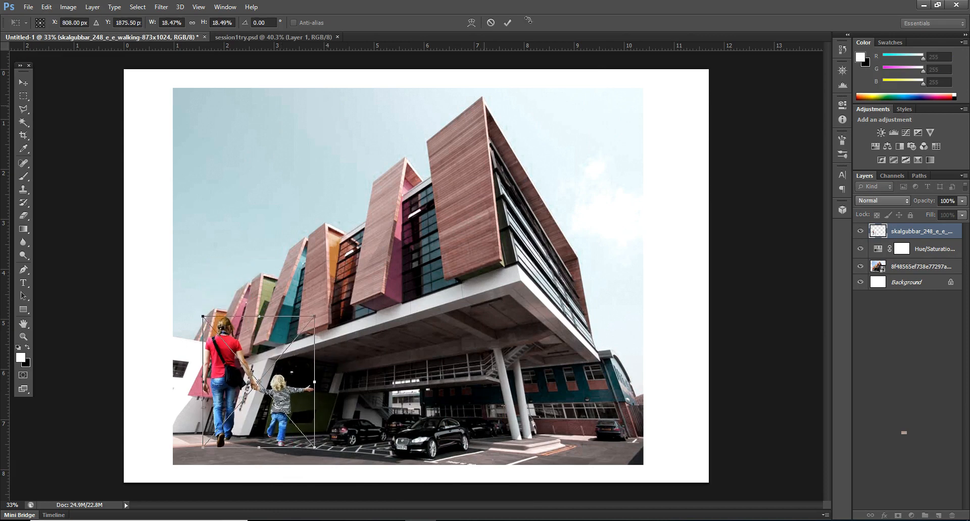
key(Return)
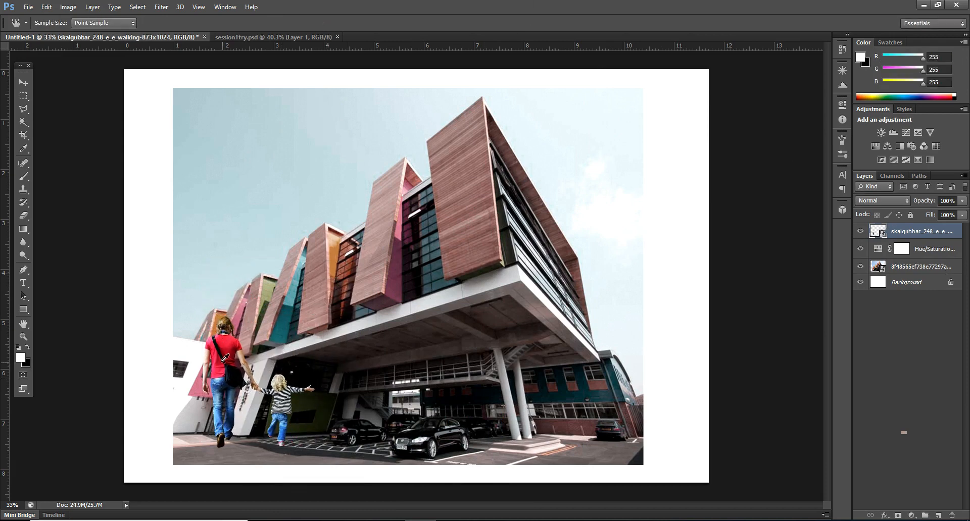
Step: Reorder the walking figures layer below the Hue/Saturation adjustment and move the figures about 0.75 in right and slightly up
key(v)
drag(208, 345, 206, 353)
drag(934, 241, 932, 258)
drag(323, 396, 362, 378)
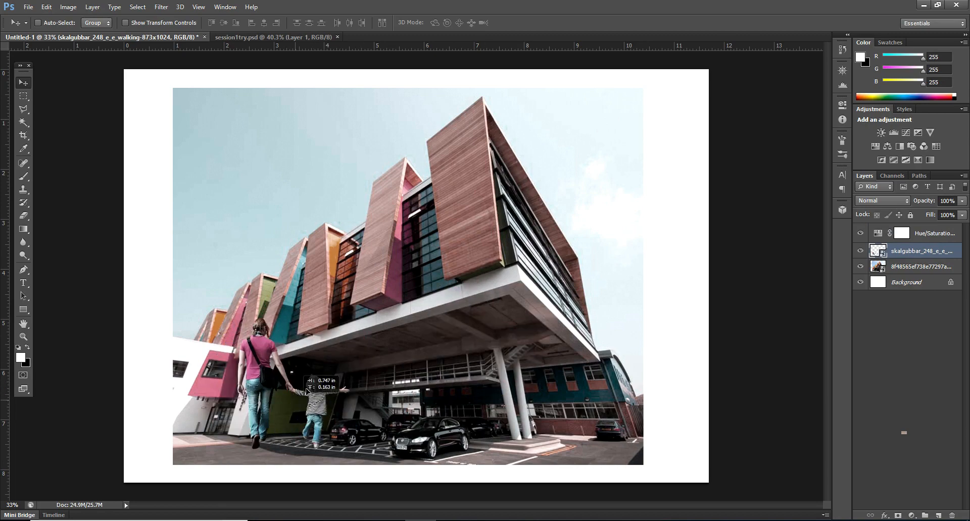
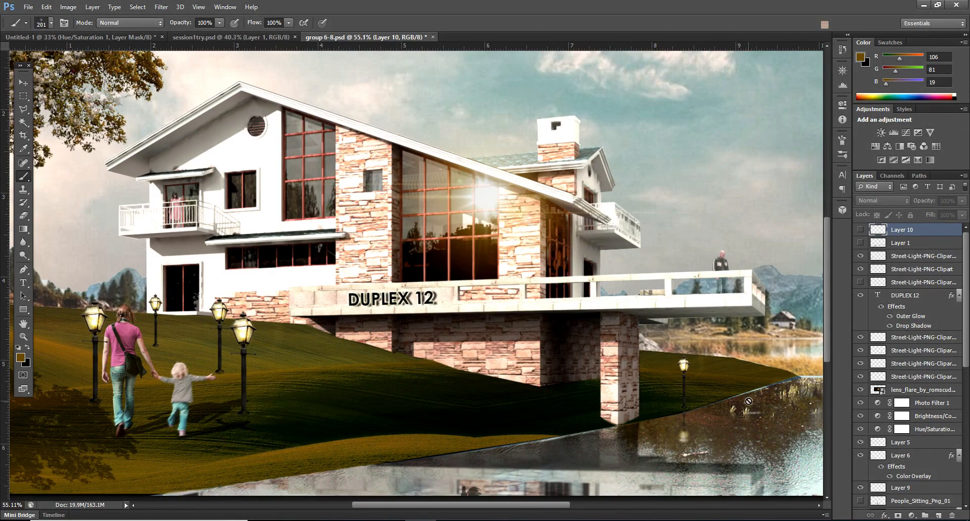
Step: Add a new empty layer above Layer 10 for painting grass on the lawn
scroll(383, 462, up, 1)
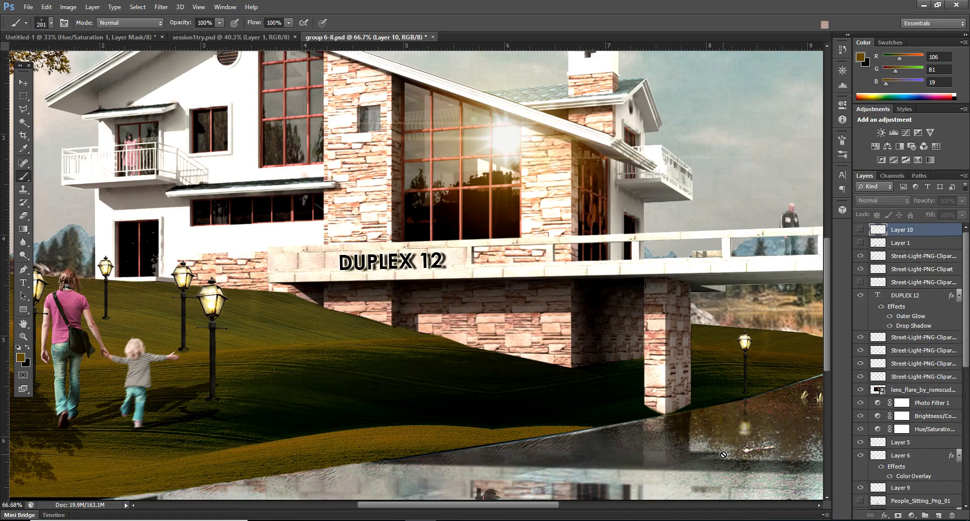
click(938, 515)
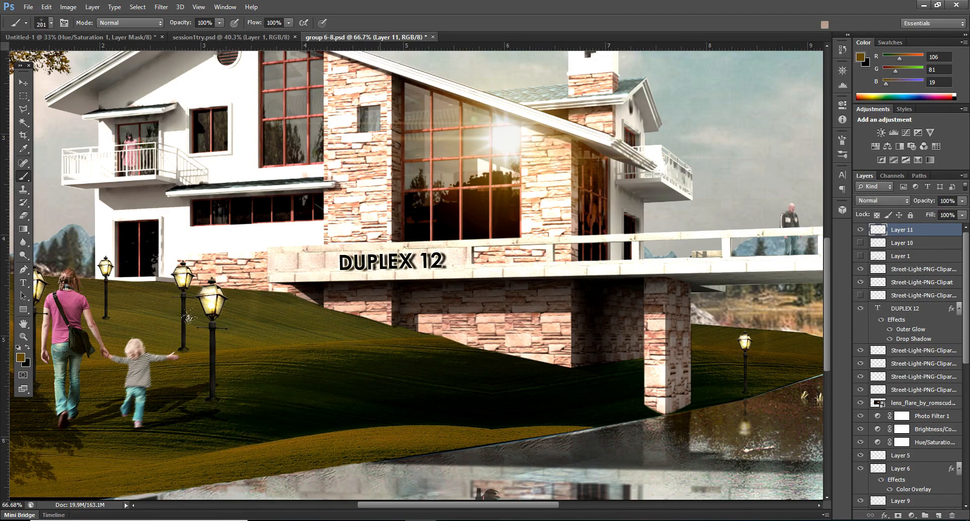
click(50, 23)
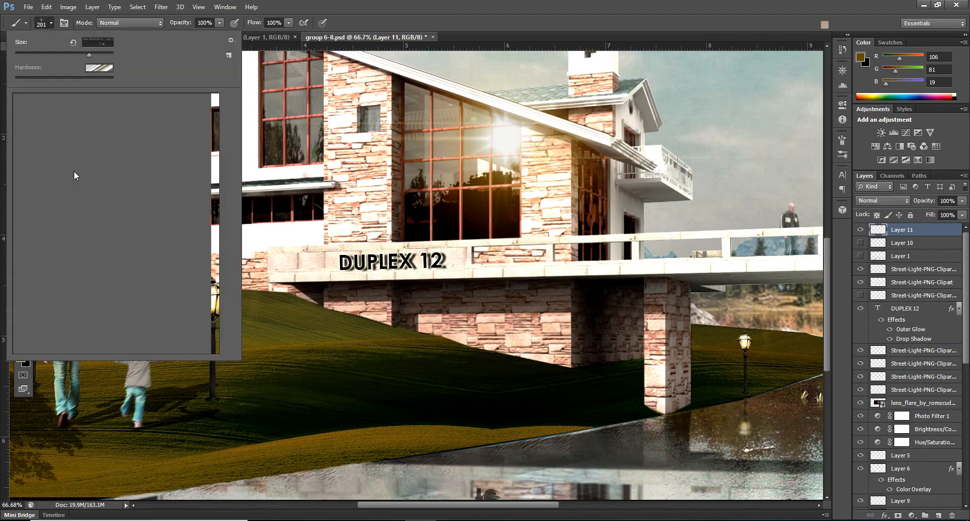
click(51, 22)
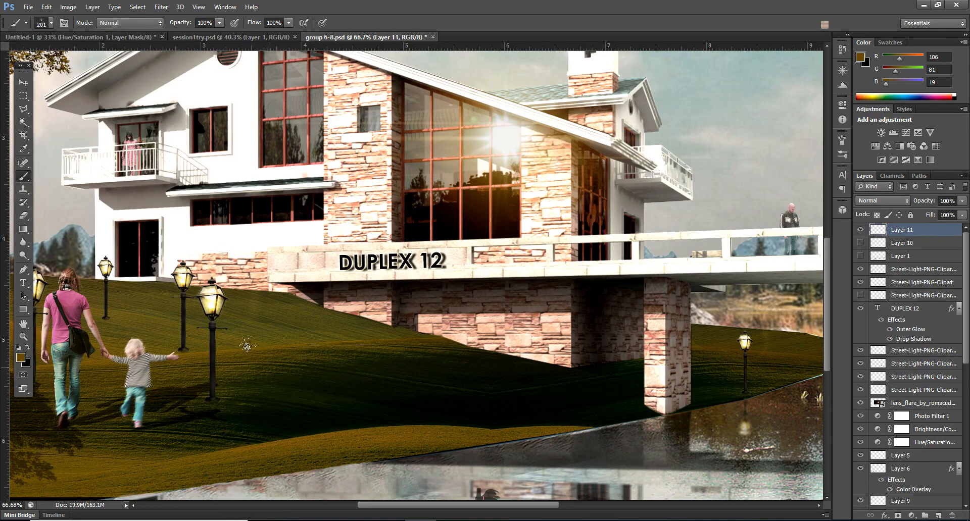
scroll(292, 234, up, 1)
scroll(292, 233, down, 1)
scroll(287, 329, down, 1)
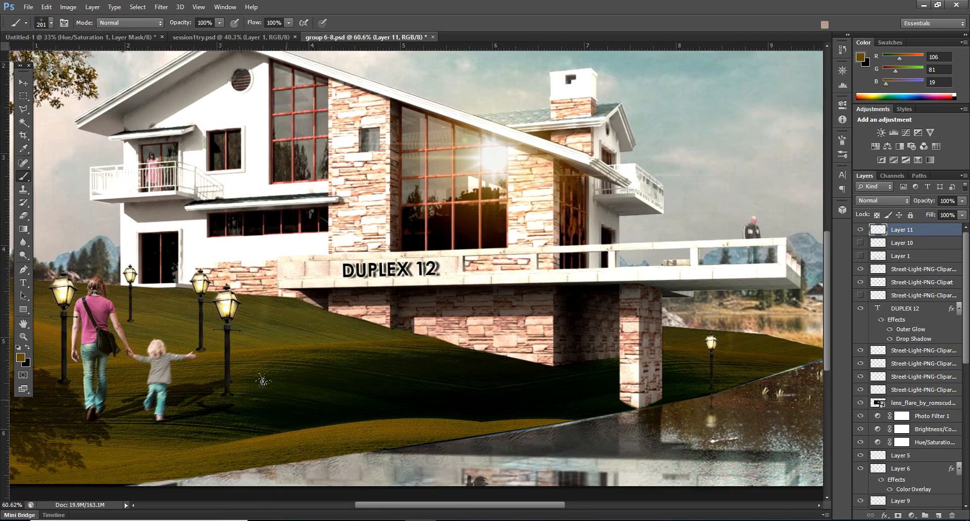
scroll(262, 382, up, 1)
scroll(255, 388, up, 1)
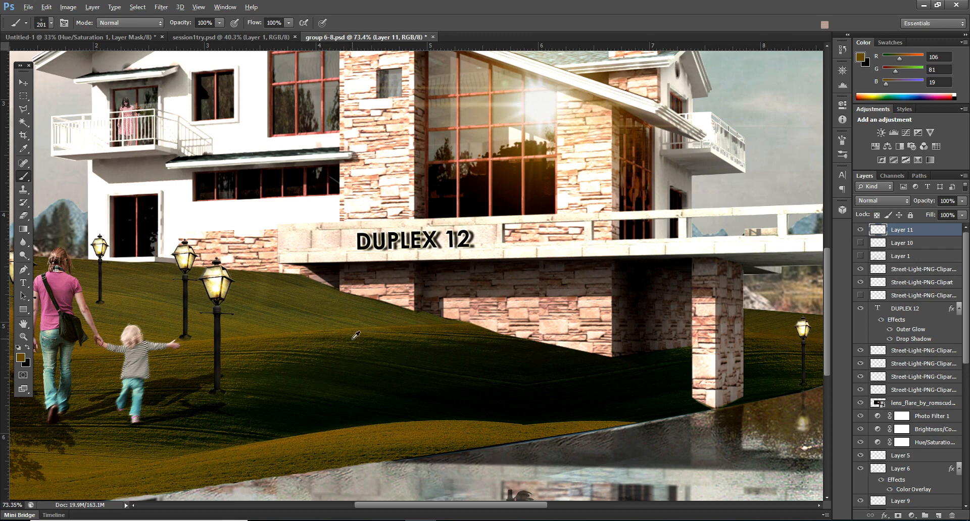
Step: Sample a golden-brown tone from the lawn and stamp a 201 px grass clump at the water's edge below the walking child
alt+click(509, 381)
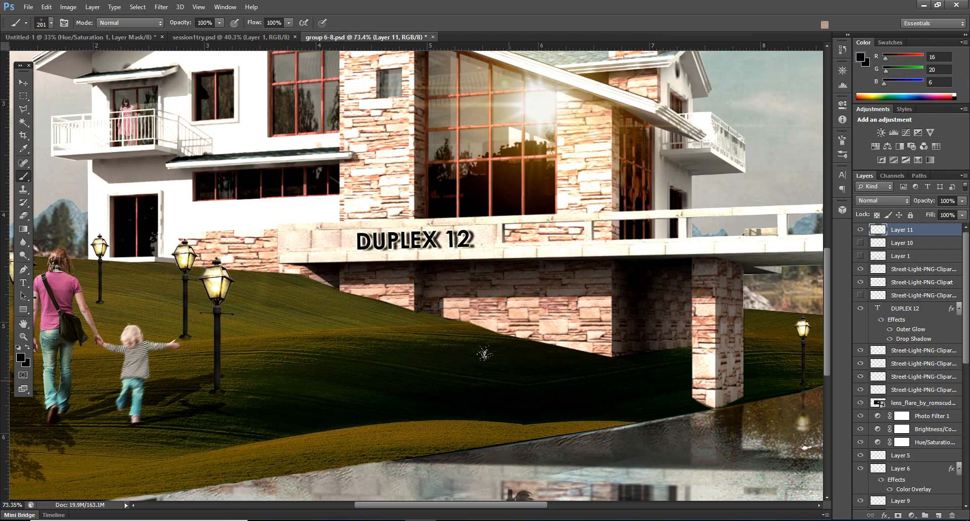
scroll(462, 303, down, 2)
scroll(178, 423, up, 2)
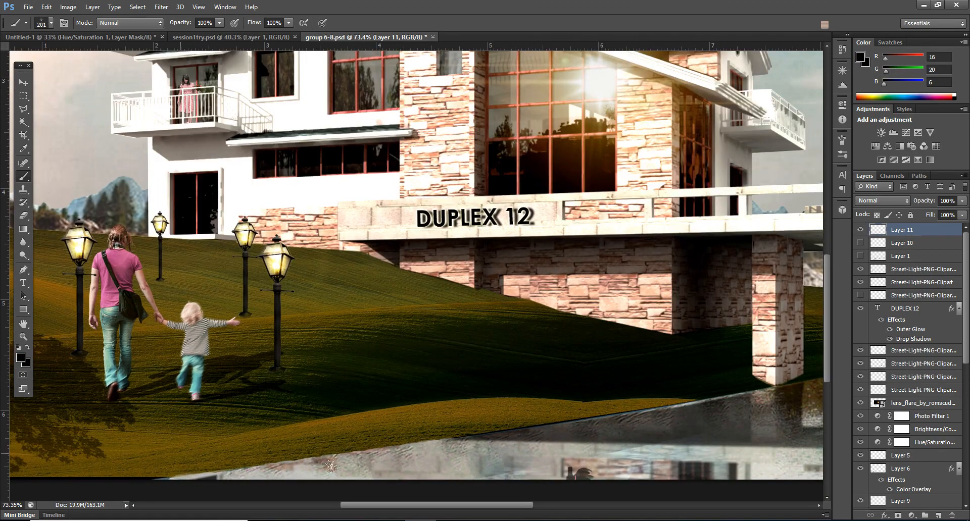
click(157, 426)
alt+click(461, 407)
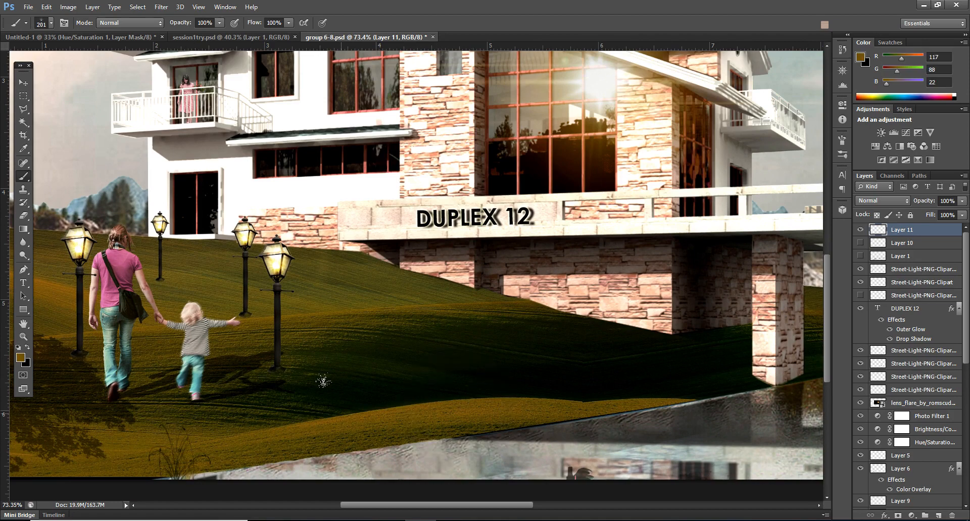
Step: Sample a dark green from the shaded slope and stamp a second grass clump on the bank, right of the first one
alt+click(368, 310)
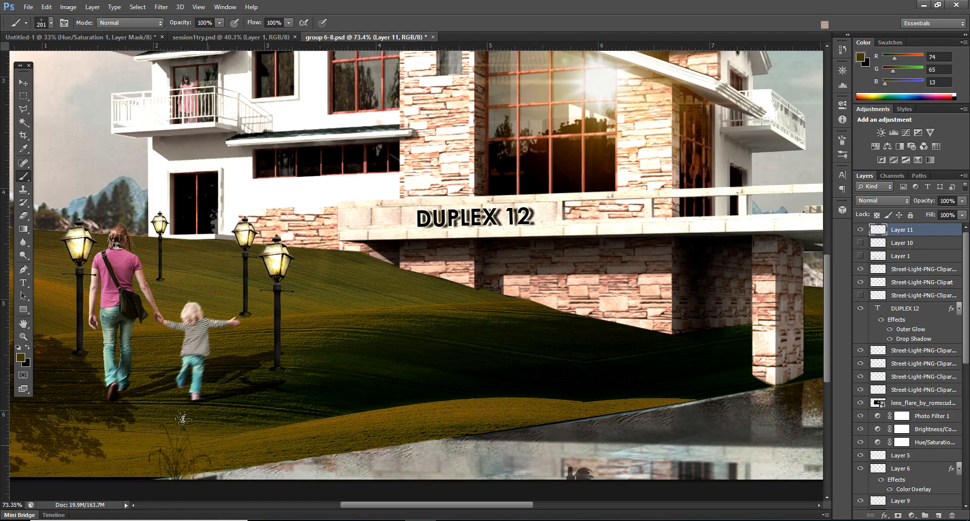
scroll(107, 453, up, 5)
scroll(94, 407, down, 4)
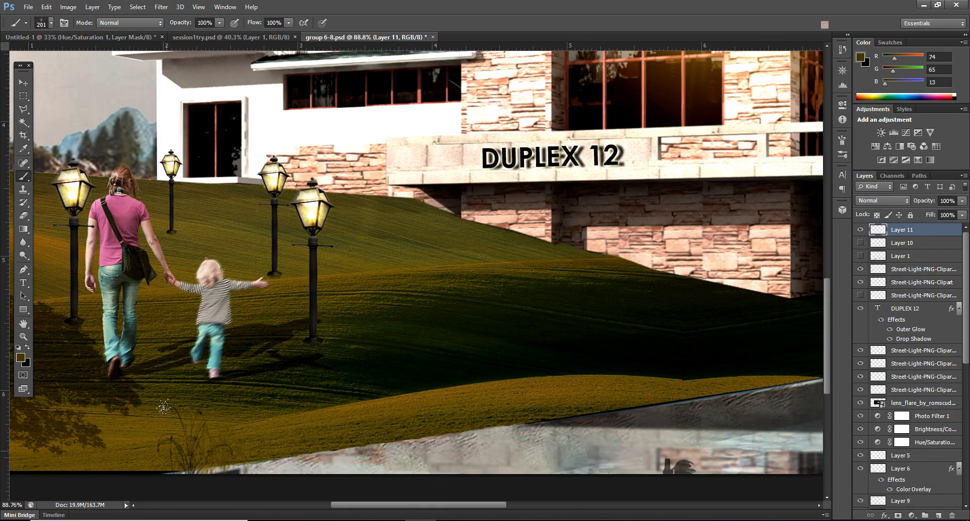
alt+click(563, 266)
alt+click(657, 312)
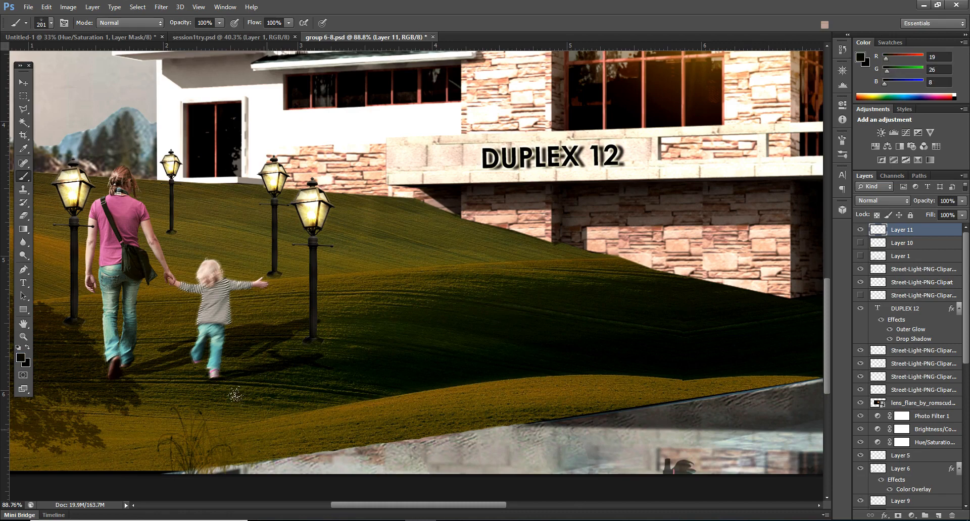
click(223, 404)
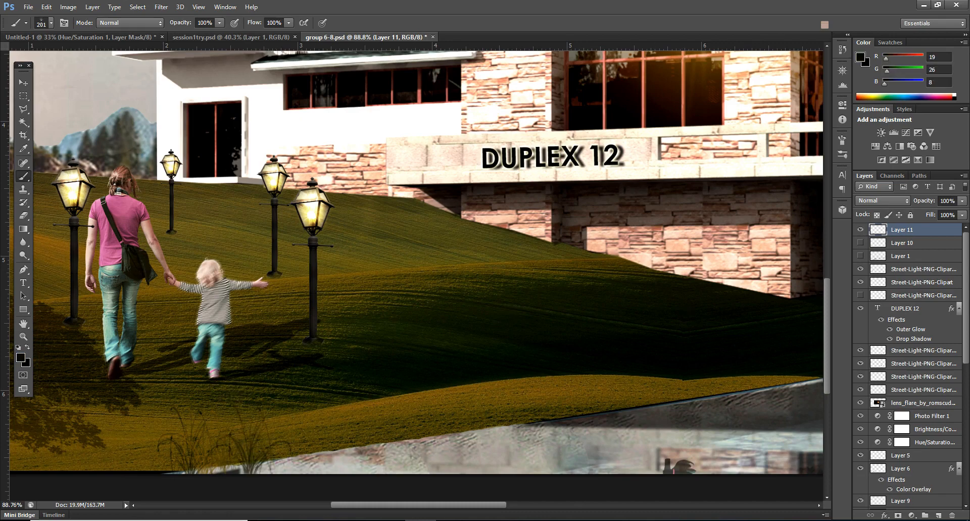
Step: Sample golden-brown tones from the sunlit grass and stamp more grass clumps among and beside the existing ones on the bank
alt+click(526, 378)
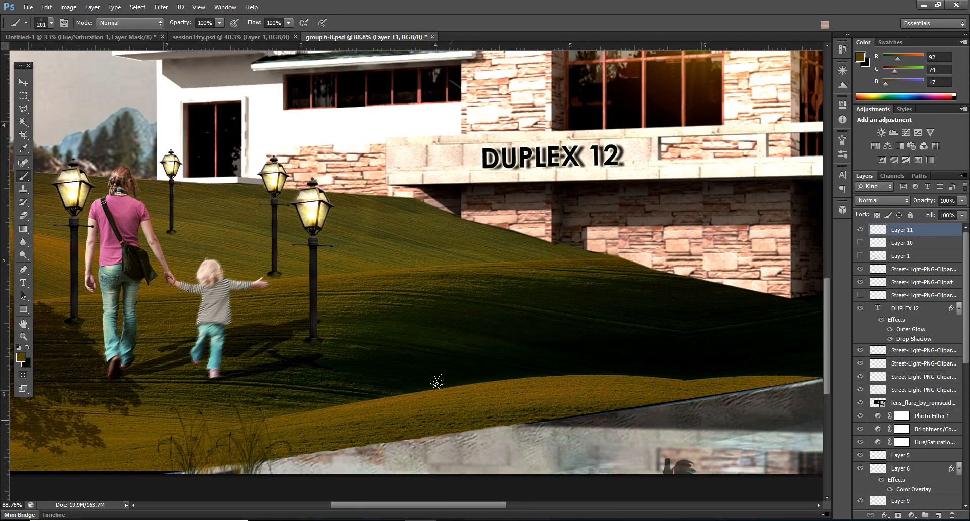
alt+click(522, 386)
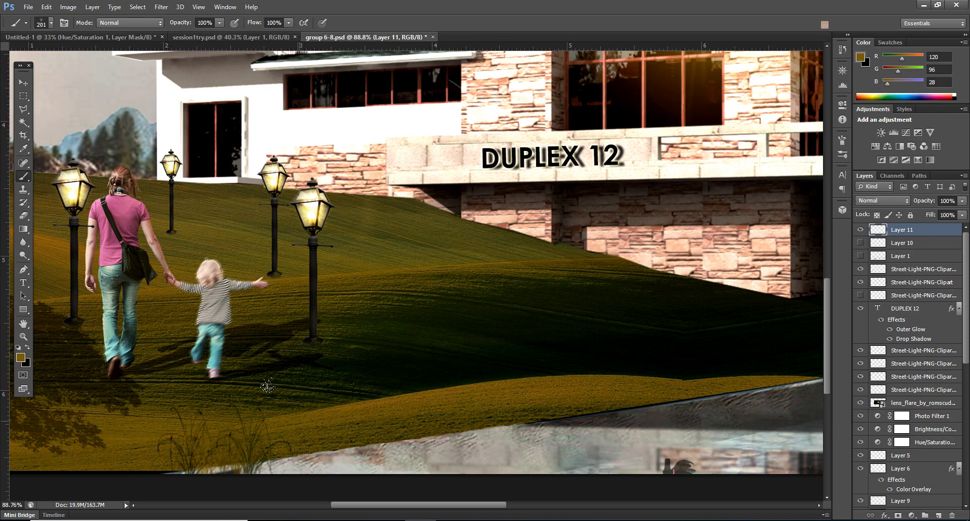
alt+click(558, 397)
alt+click(175, 360)
alt+click(503, 383)
click(253, 415)
drag(158, 405, 157, 399)
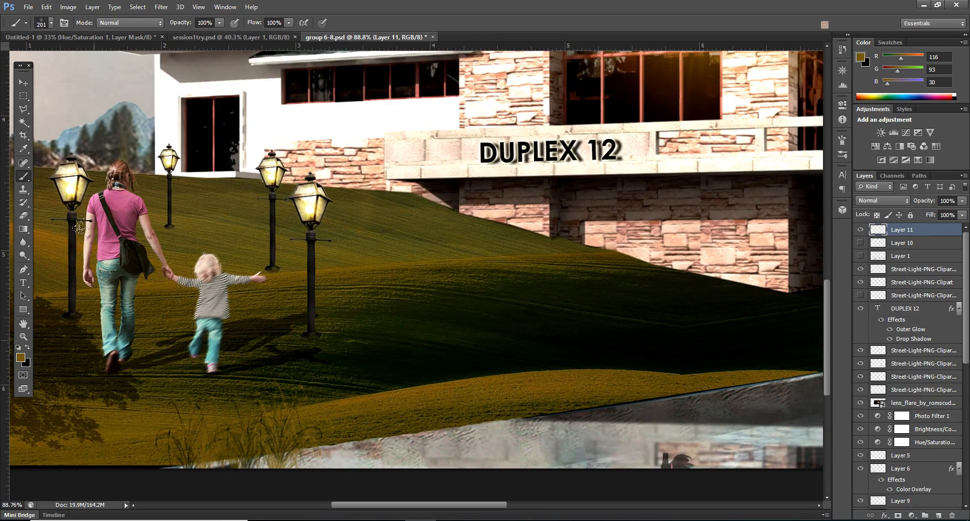
Step: Enlarge the grass brush to 298 px, sample a dark green from the slope and stamp clumps along the lawn's lower-left edge
click(49, 23)
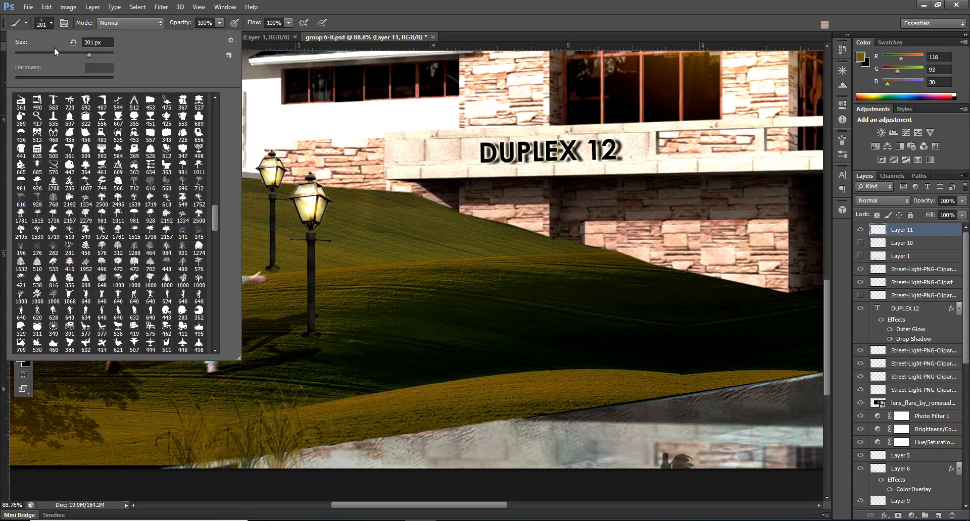
drag(91, 55, 93, 55)
click(438, 19)
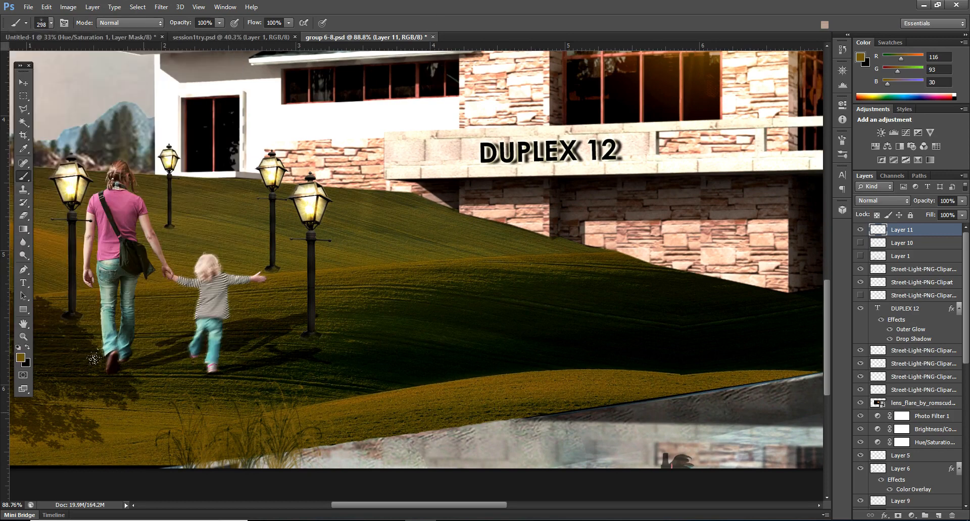
scroll(369, 298, down, 2)
scroll(414, 314, up, 2)
alt+click(518, 315)
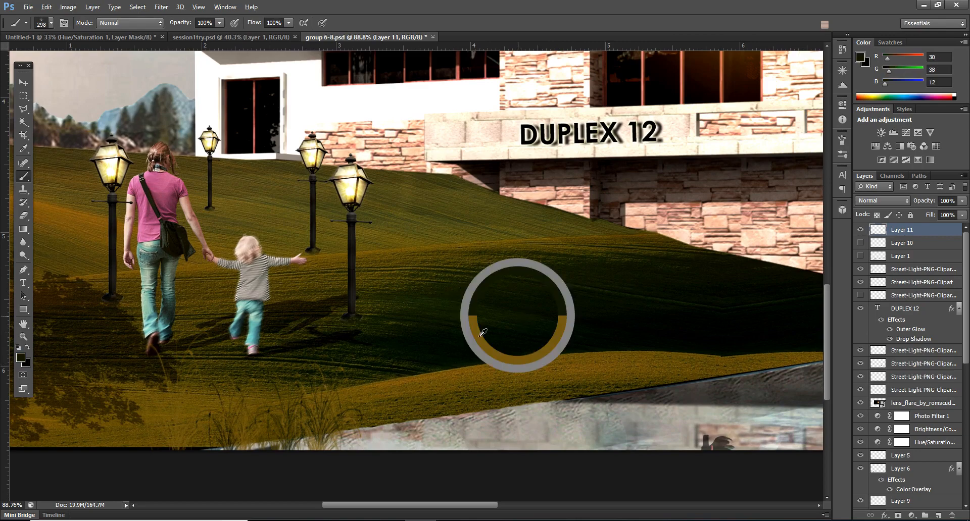
scroll(151, 346, down, 3)
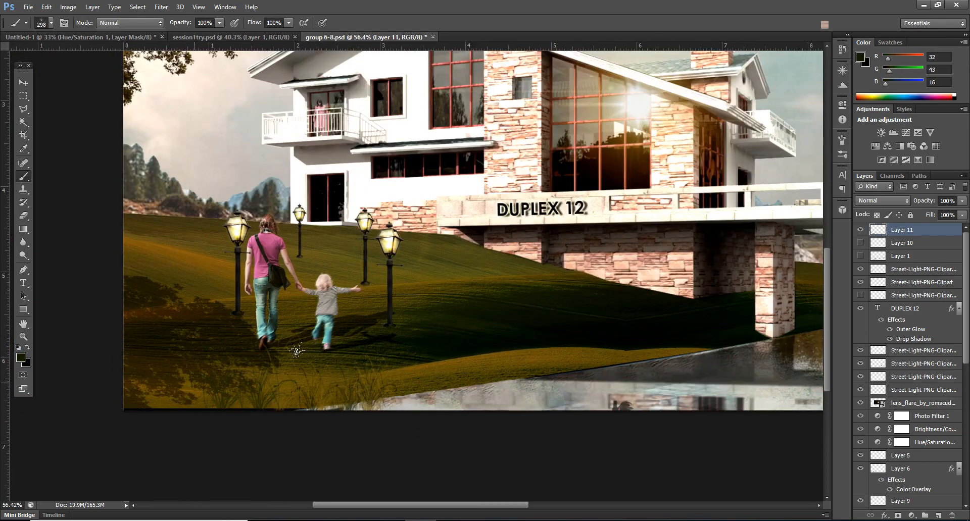
scroll(497, 335, up, 2)
scroll(497, 335, down, 3)
scroll(497, 335, up, 2)
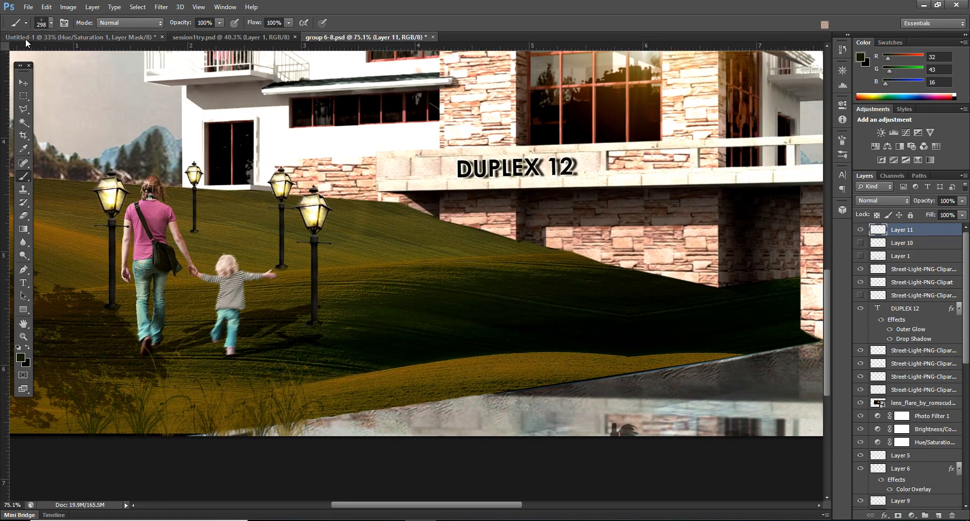
Step: Try the grass brush at 46 px and then at 64 px
click(42, 23)
click(32, 53)
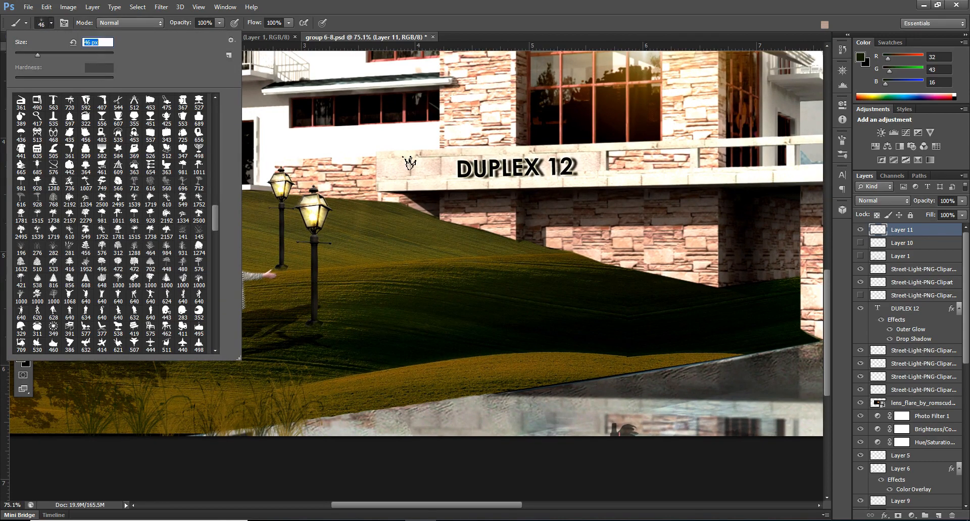
click(471, 11)
scroll(537, 313, up, 1)
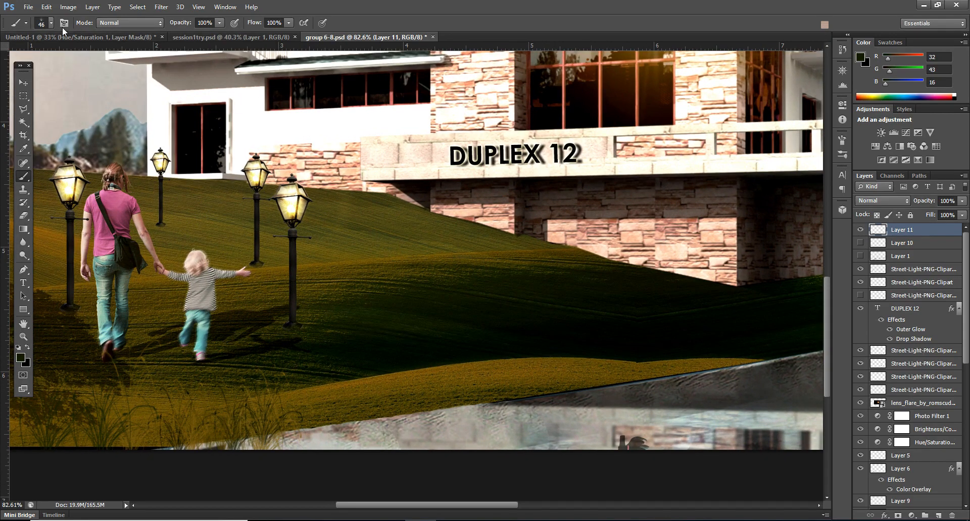
click(42, 24)
click(43, 53)
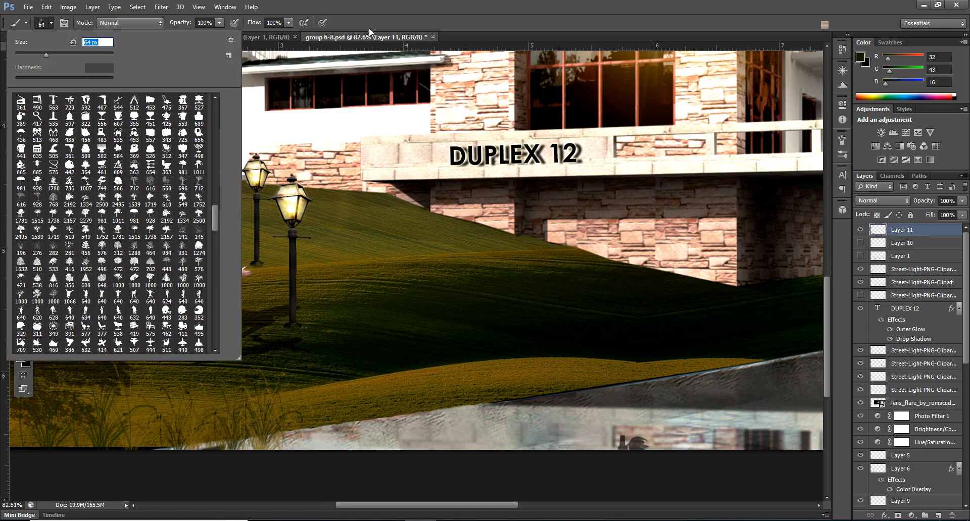
click(454, 4)
scroll(235, 293, down, 2)
scroll(405, 356, up, 1)
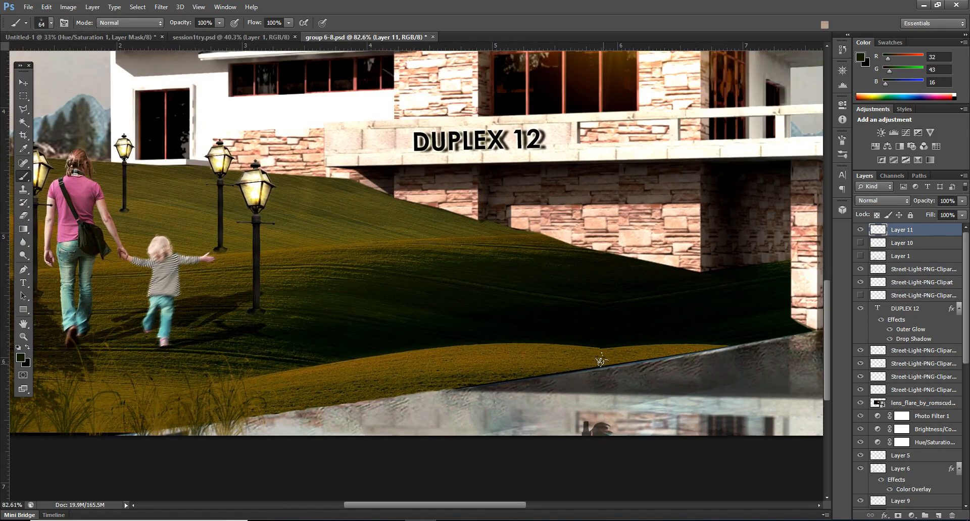
Step: Set the grass brush to 100 px, sample dark green from the shadow and stamp small clumps near the golden mound's crest
click(51, 23)
drag(50, 53, 63, 54)
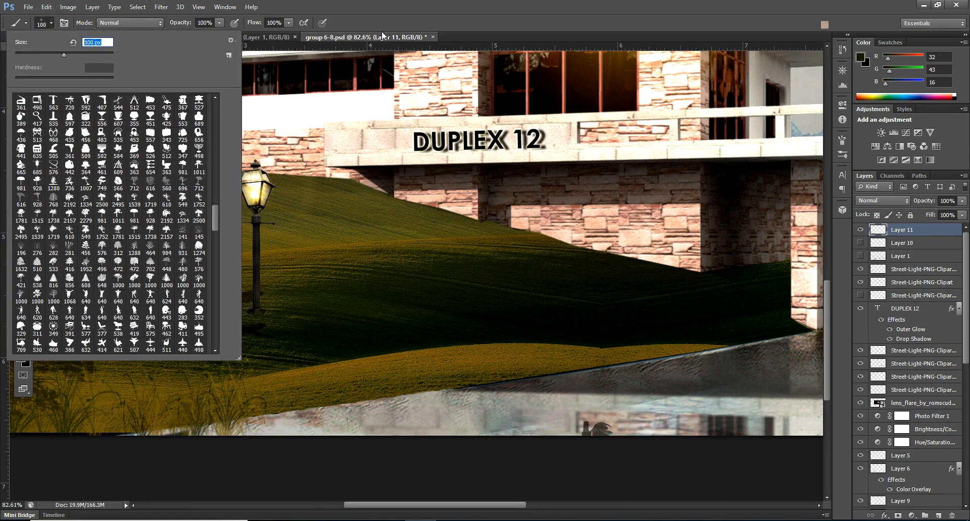
click(497, 20)
scroll(659, 358, up, 3)
alt+click(537, 346)
drag(537, 332, 599, 328)
alt+click(545, 273)
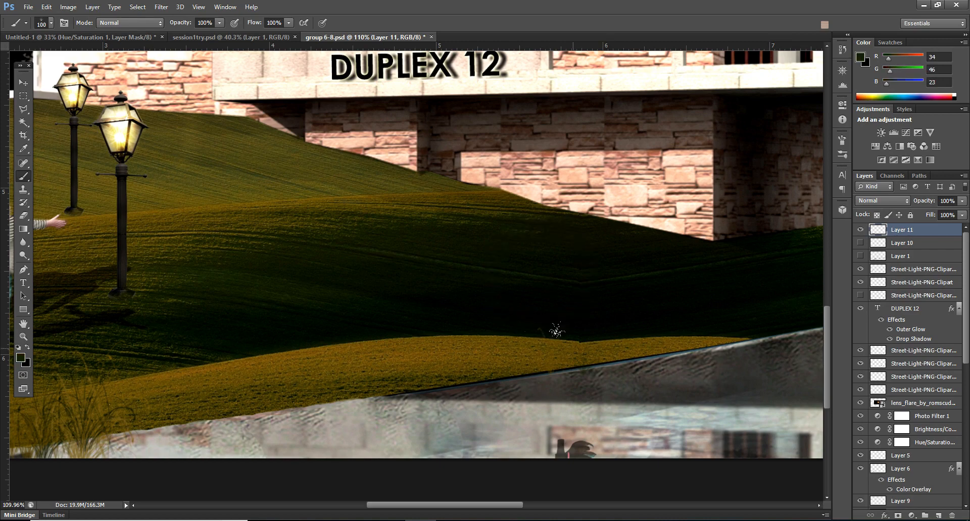
alt+click(667, 287)
drag(568, 323, 611, 322)
alt+click(548, 281)
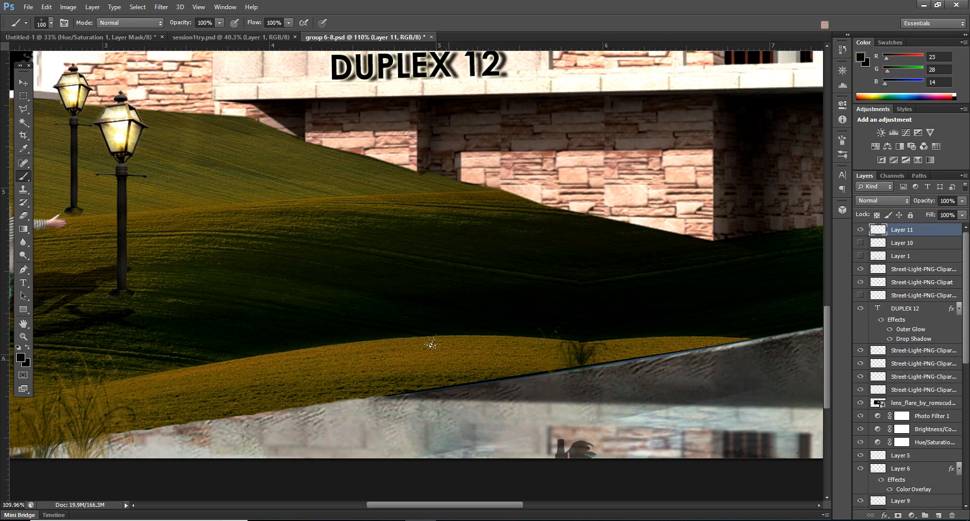
Step: Sample an olive tone from the slope and stamp a faint small grass clump on the golden mound, left of the dark one
alt+click(287, 210)
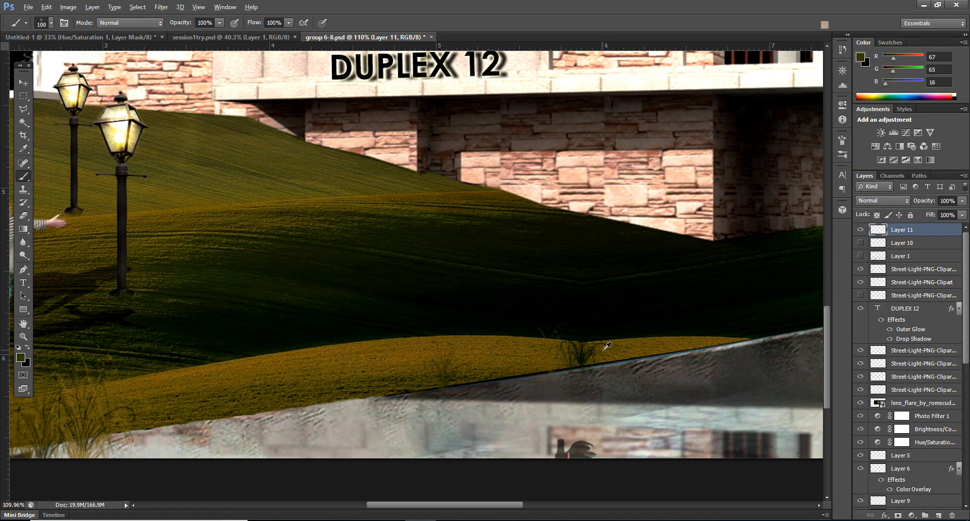
alt+click(633, 351)
drag(560, 334, 614, 321)
scroll(480, 331, down, 3)
scroll(175, 394, up, 1)
scroll(582, 358, down, 2)
scroll(182, 350, up, 3)
Step: Enlarge the grass brush to 380 px and stamp a clump on the lower-left lawn in dark green sampled from the slope
alt+click(554, 285)
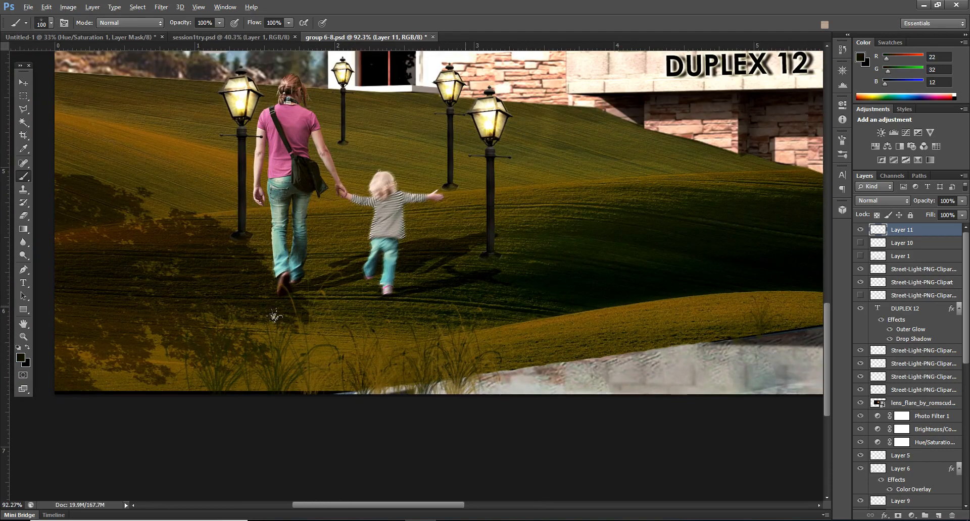
click(52, 22)
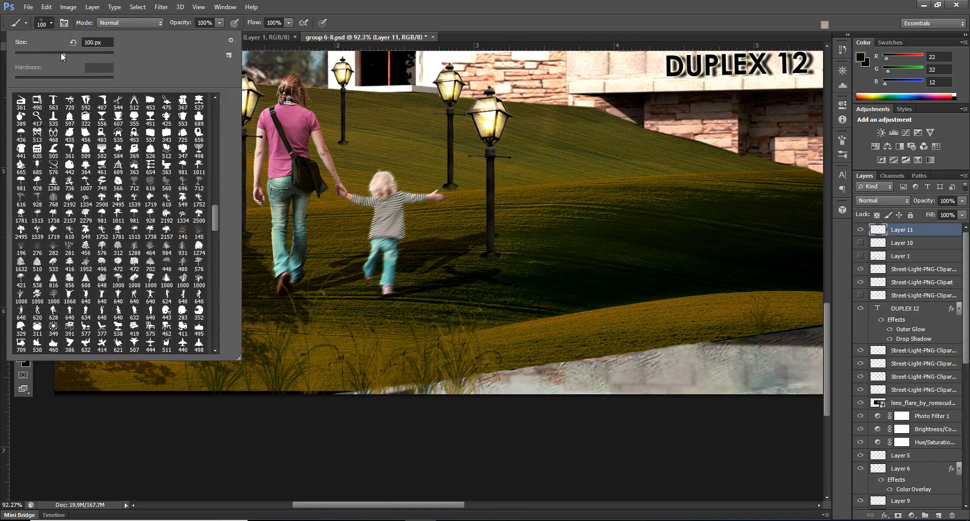
key(Return)
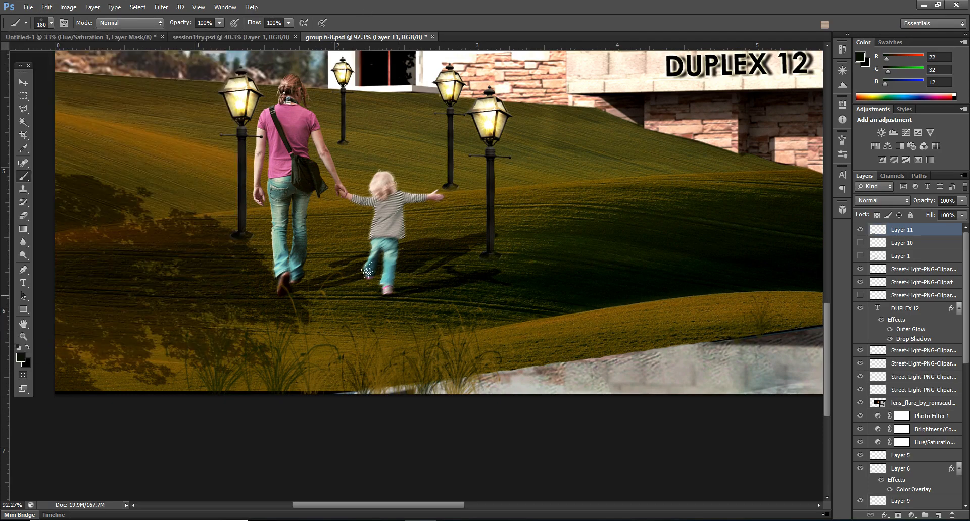
alt+click(544, 324)
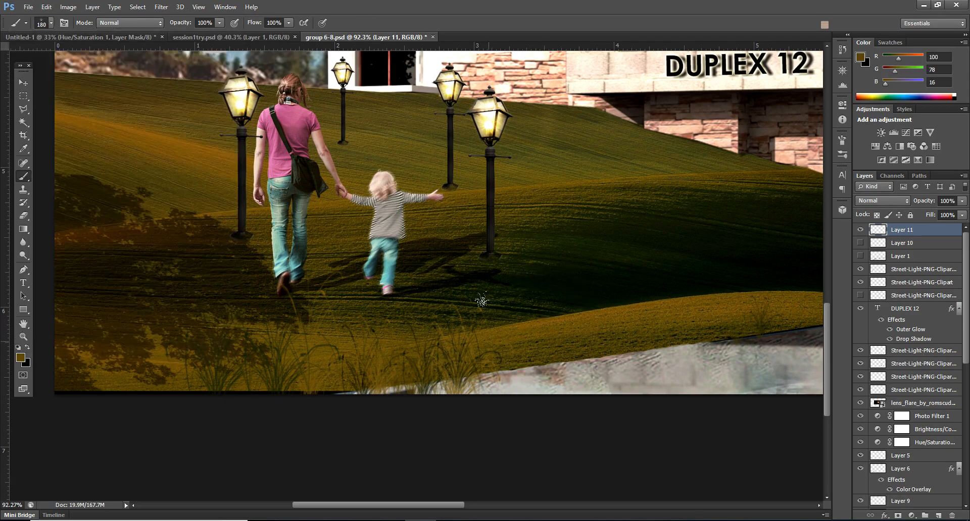
click(51, 23)
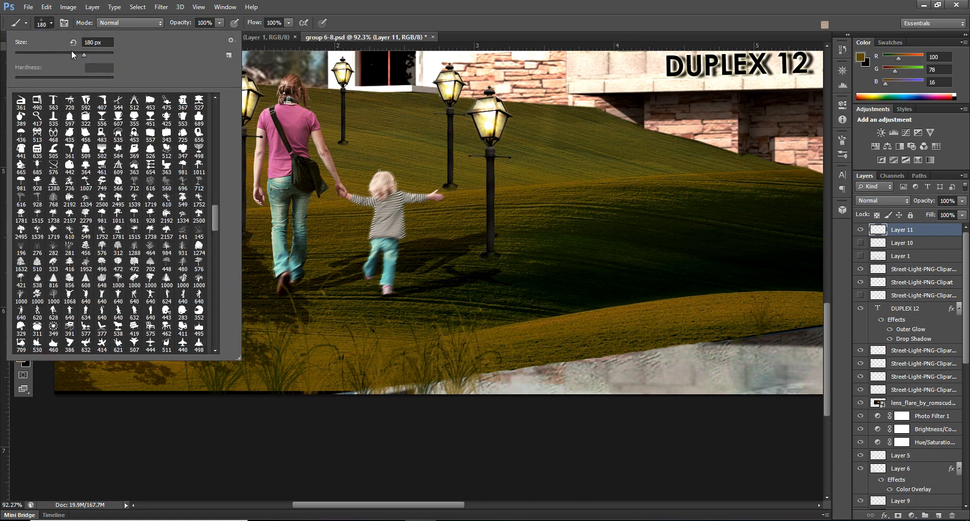
drag(89, 56, 98, 56)
alt+click(639, 230)
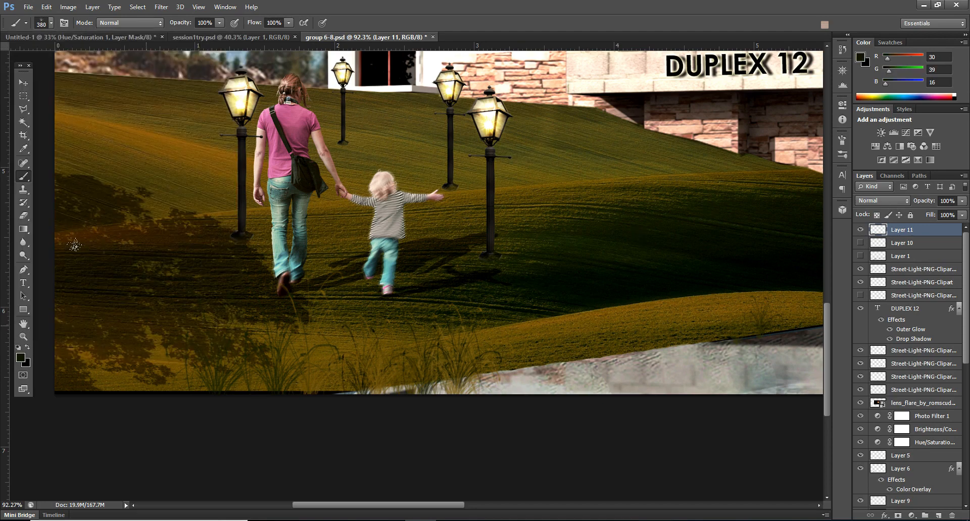
Step: Sample golden-brown tones from the mound and stamp tall grass clumps over the lawn's lower-left corner
alt+click(619, 310)
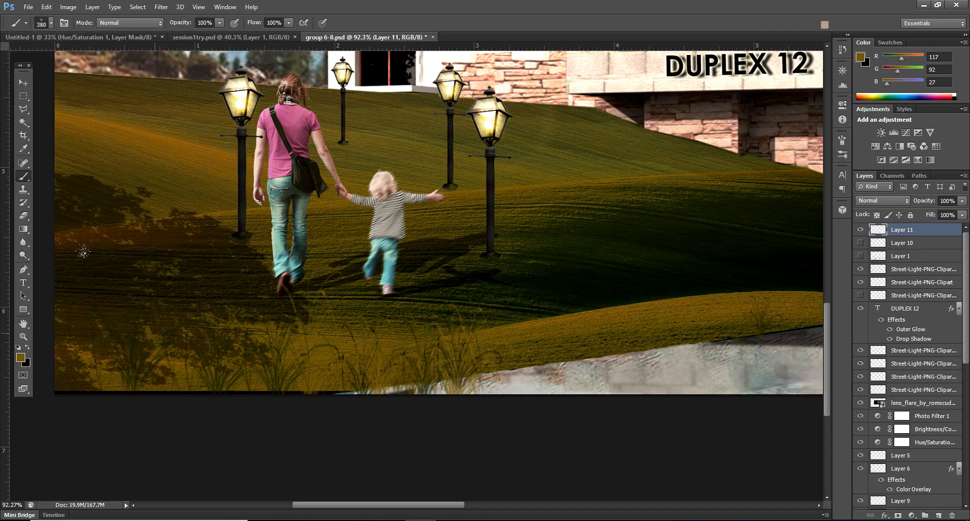
click(154, 316)
alt+click(568, 314)
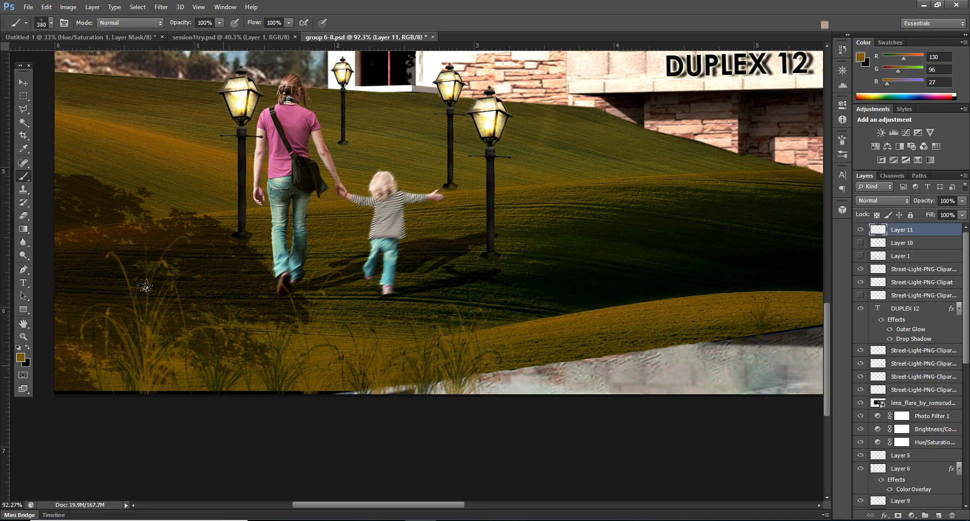
click(223, 328)
Step: Examine the whole house composition and its foreground up close, checking the painted grass, walking figures and lamps
scroll(423, 333, down, 3)
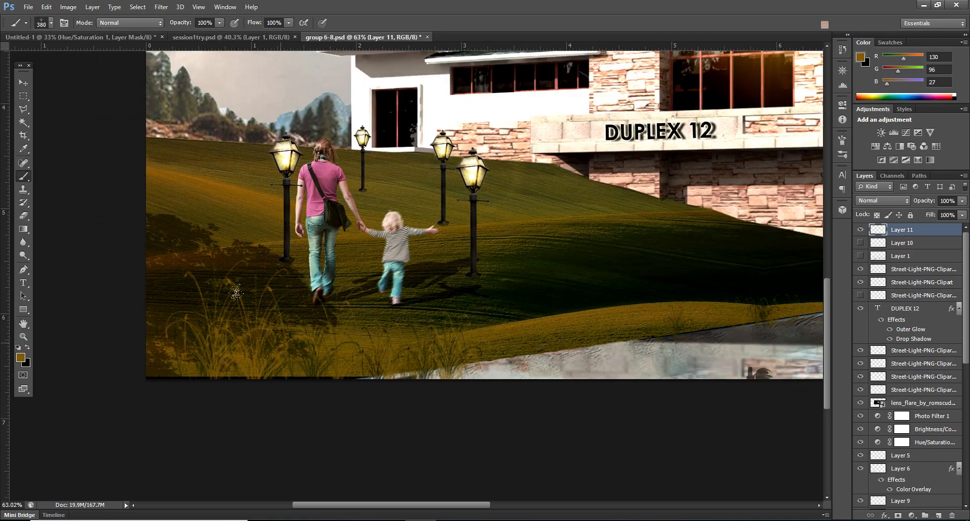
scroll(445, 279, down, 3)
scroll(67, 438, up, 4)
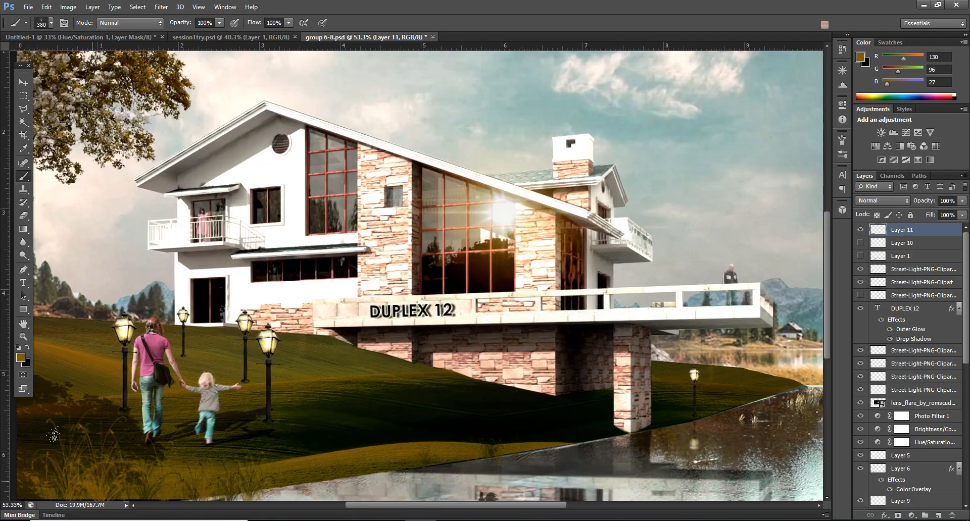
scroll(535, 242, down, 3)
scroll(536, 242, up, 2)
scroll(535, 241, down, 2)
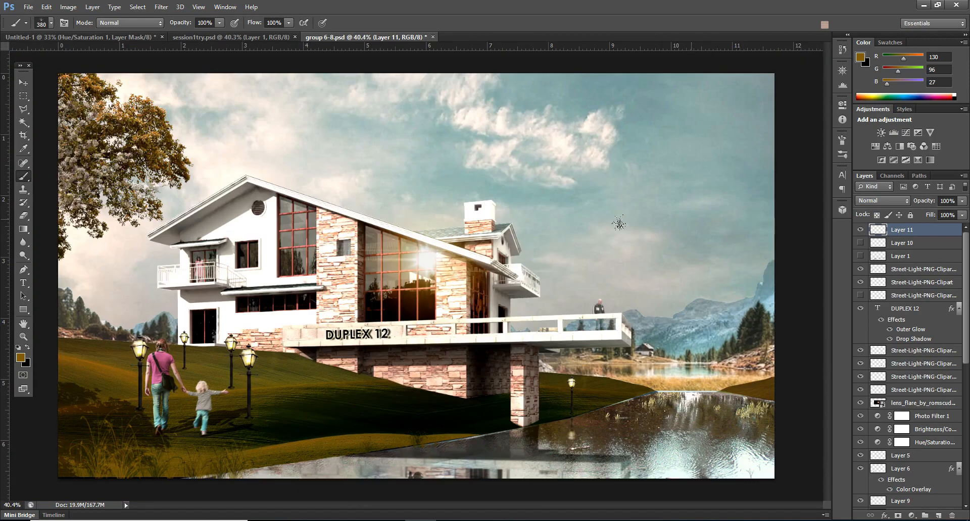
scroll(666, 109, up, 4)
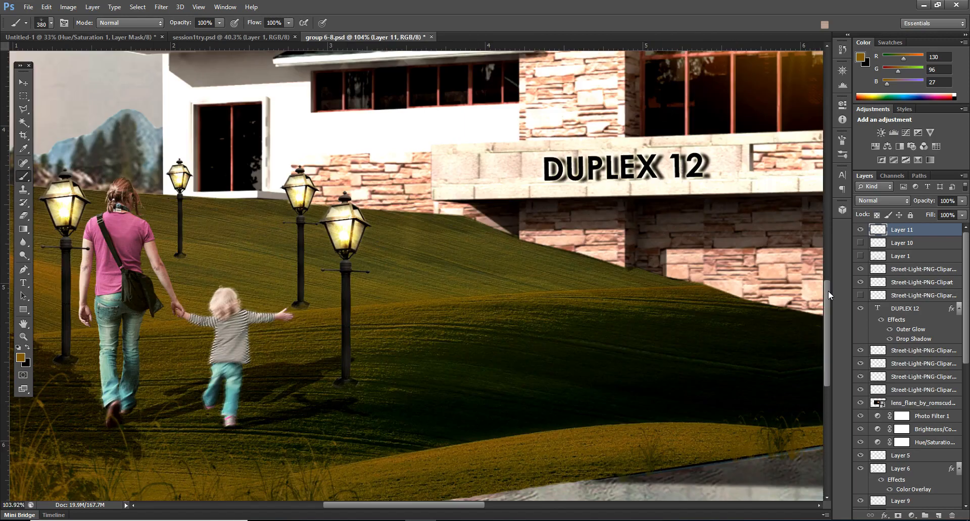
scroll(215, 339, down, 4)
scroll(216, 339, down, 3)
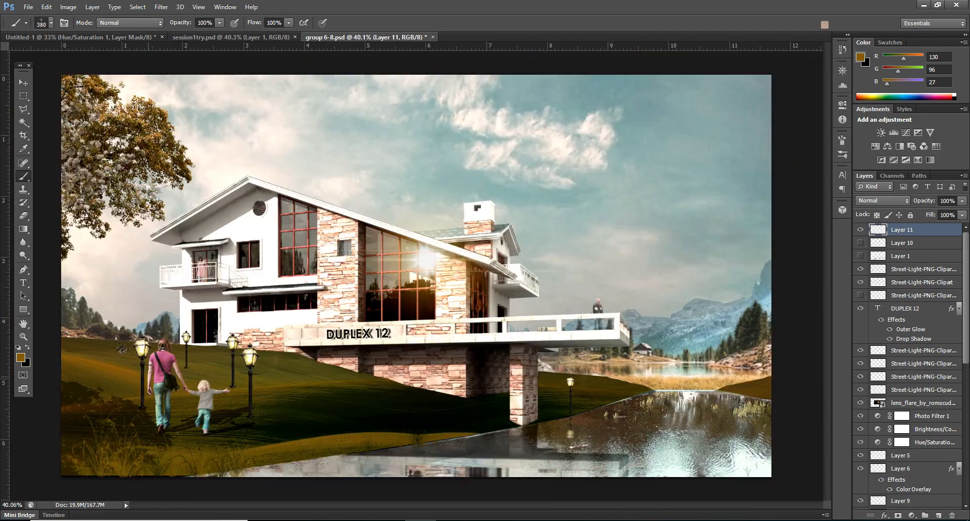
scroll(136, 419, up, 2)
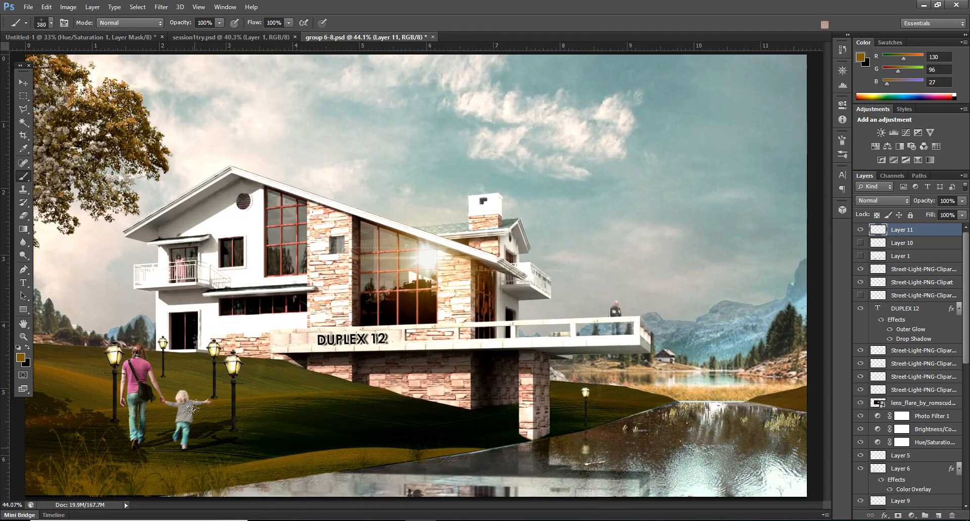
click(23, 83)
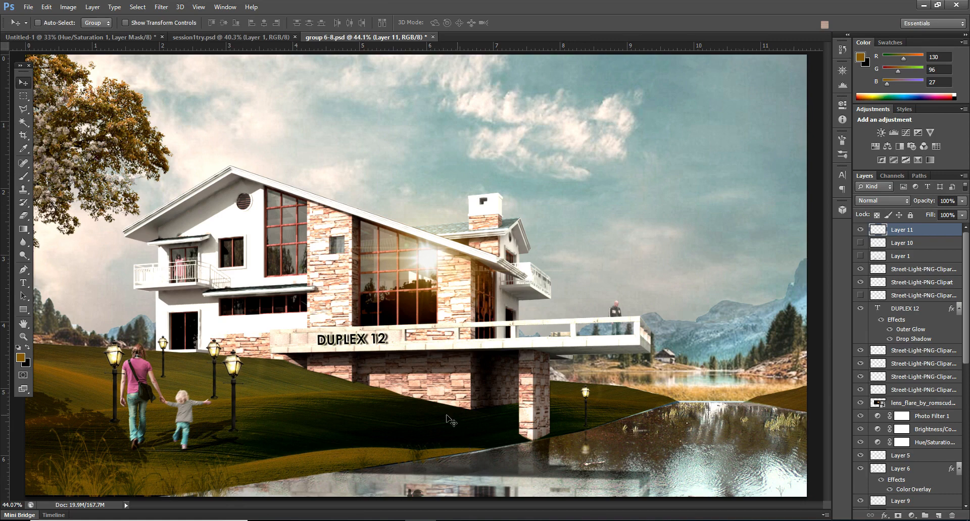
scroll(219, 353, down, 2)
scroll(194, 474, up, 2)
scroll(104, 500, up, 3)
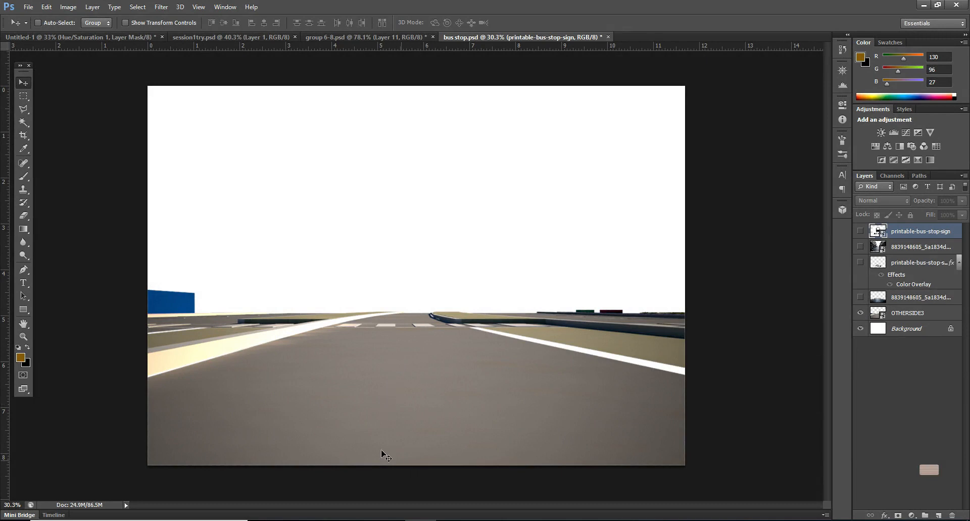
Step: In bus stop.psd, show the street photo layer above the rendered road and nudge it slightly
click(895, 252)
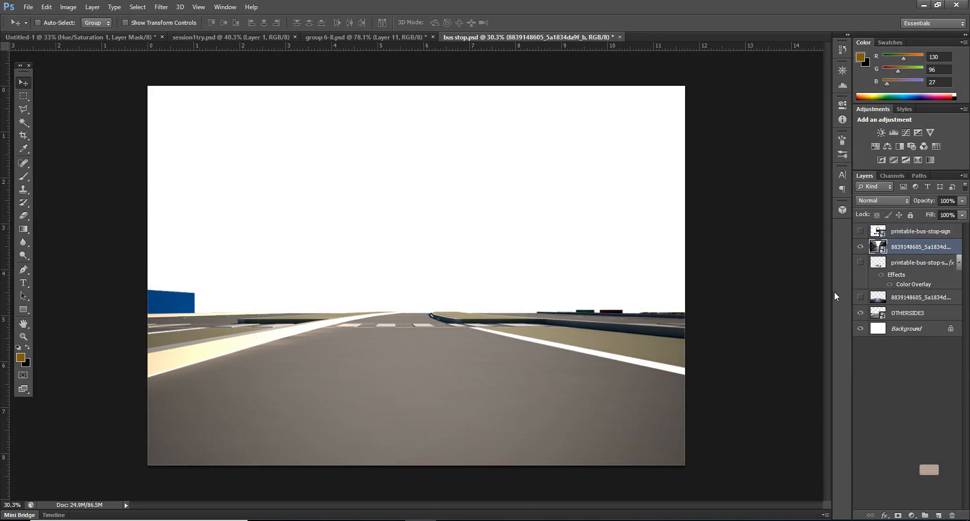
click(860, 247)
drag(475, 341, 472, 346)
Step: Outline the buildings and sky above the street with the Polygonal Lasso, rasterize the photo layer and delete the selected area
click(22, 112)
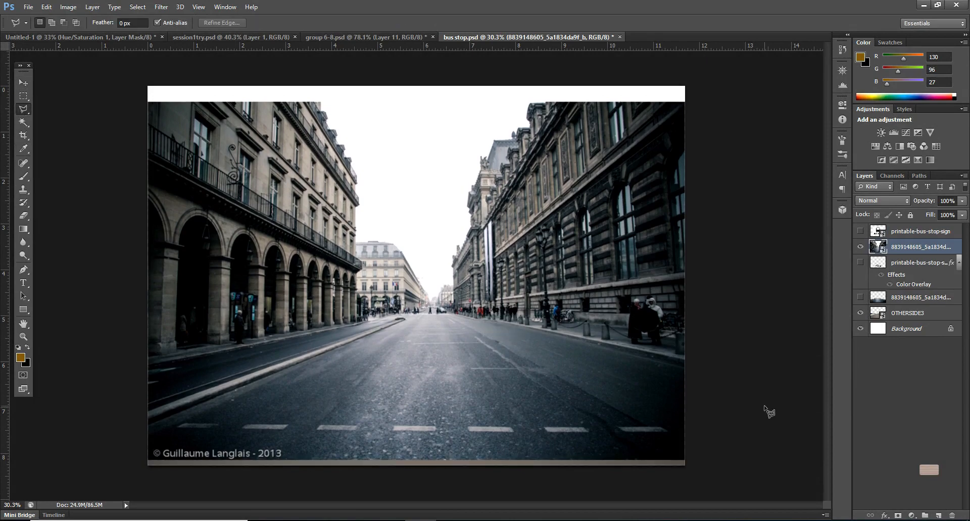
click(703, 365)
click(452, 316)
click(393, 315)
click(66, 375)
click(117, 66)
click(738, 71)
double_click(741, 398)
key(Delete)
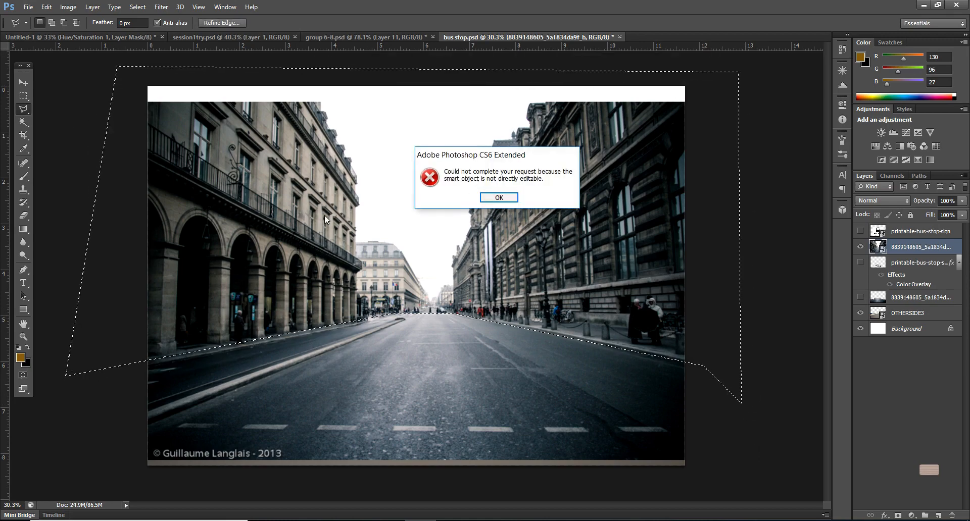
click(506, 198)
right_click(947, 249)
click(808, 216)
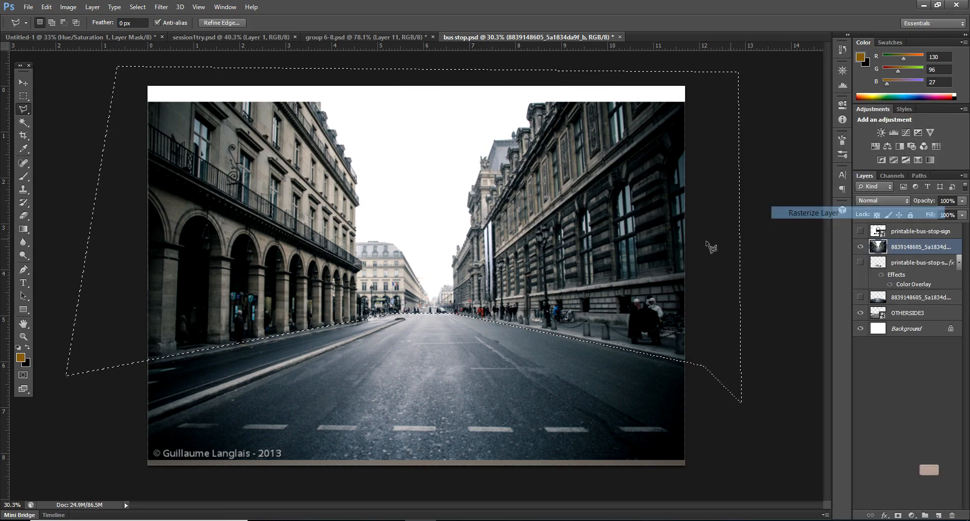
key(Delete)
Step: Select the watermark strip along the street photo's bottom edge with a rectangular marquee, delete it and clear the selection
click(24, 96)
drag(695, 448, 49, 484)
key(Delete)
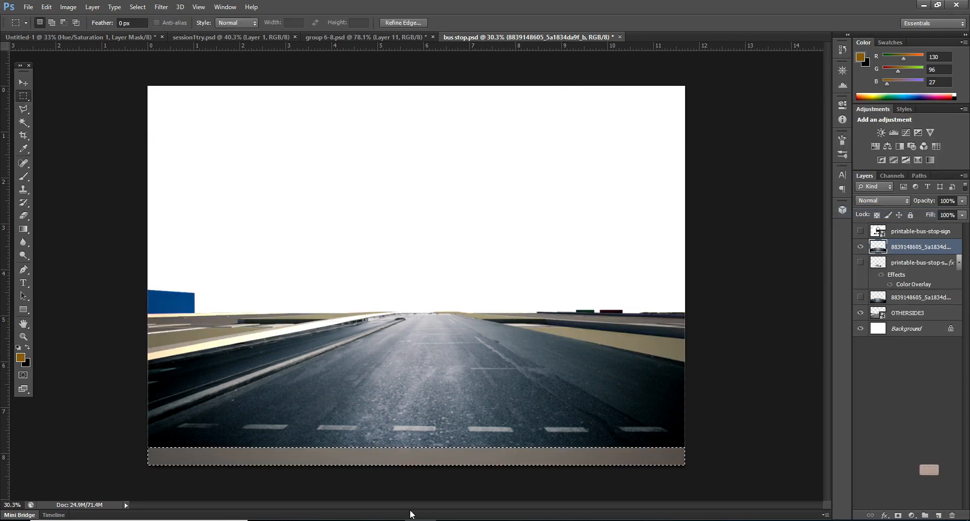
key(ctrl+d)
Step: Move the road texture down to the canvas's bottom edge, then stretch and skew it with Free Transform to match the rendered road
click(23, 83)
drag(393, 406, 393, 432)
key(ctrl+t)
drag(416, 315, 392, 314)
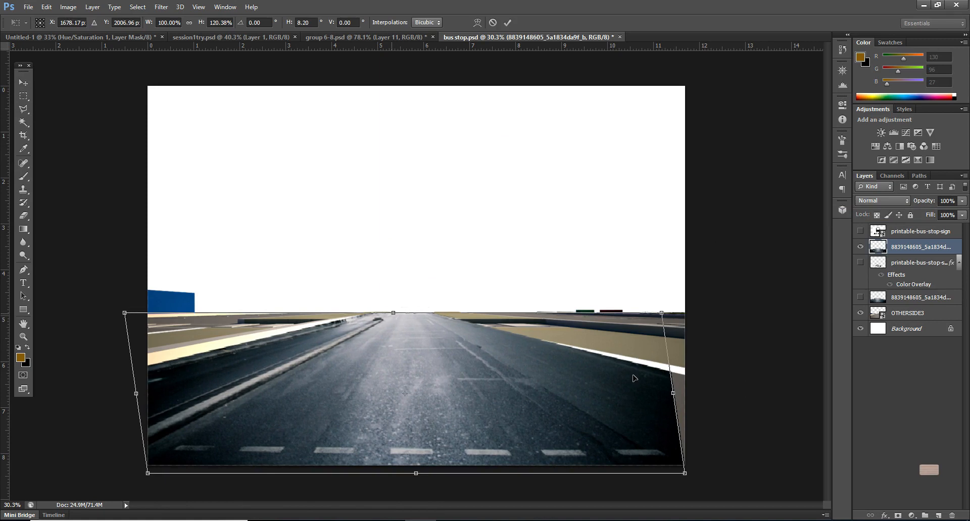
drag(676, 398, 692, 399)
drag(405, 317, 400, 314)
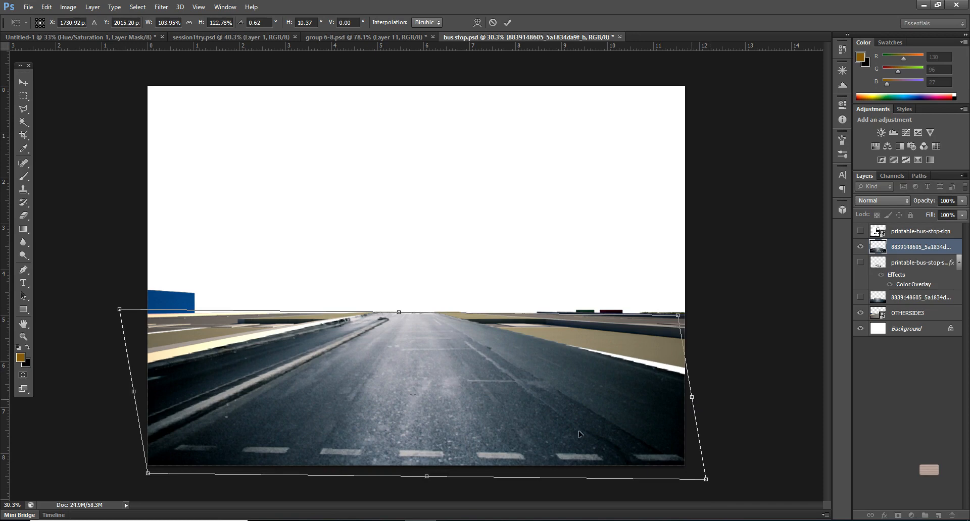
Step: Adjust the road texture's bottom corners and top edge to about 104% width and 127% height, and apply the transform
scroll(91, 465, down, 1)
drag(172, 461, 174, 467)
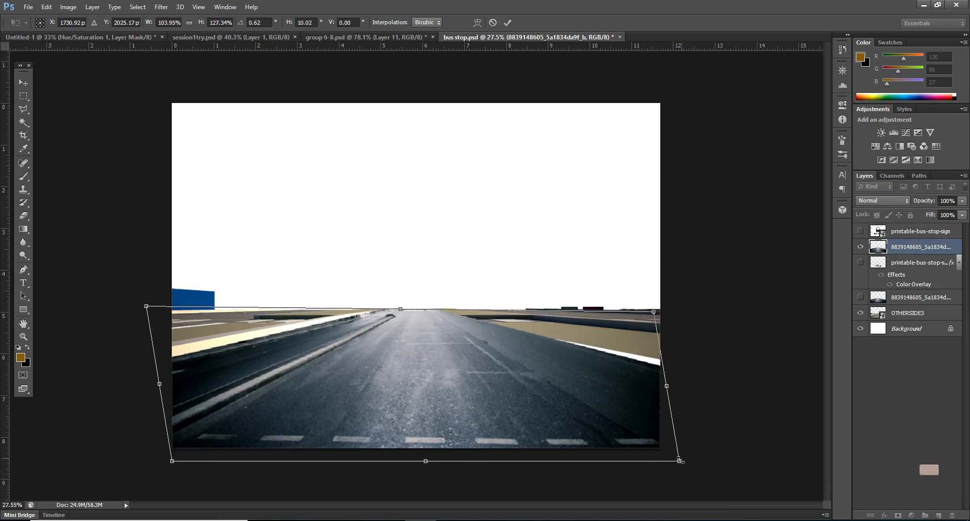
drag(678, 462, 676, 458)
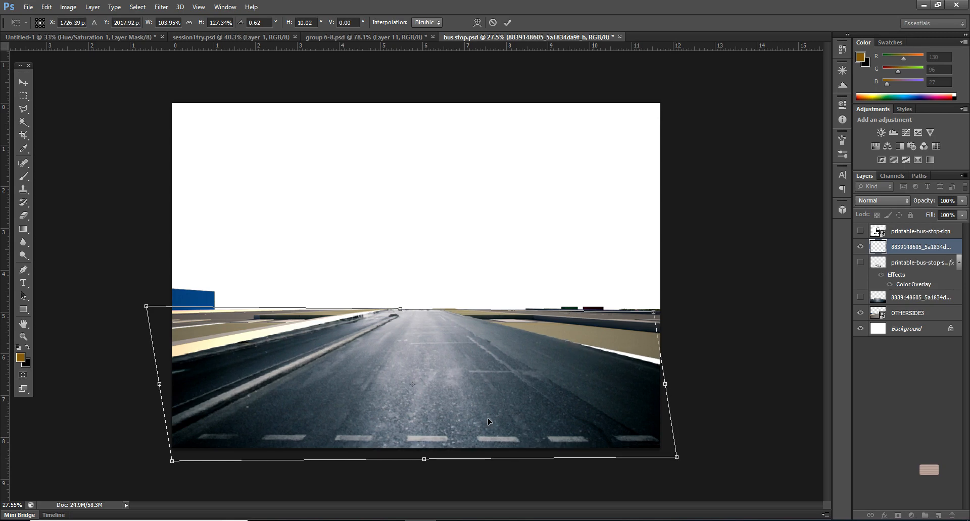
scroll(401, 378, up, 1)
drag(404, 315, 396, 313)
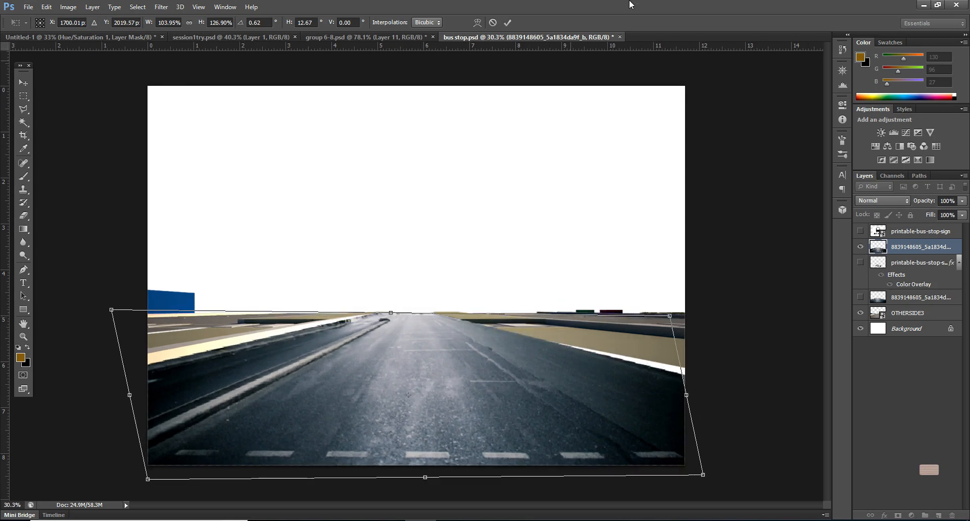
click(507, 22)
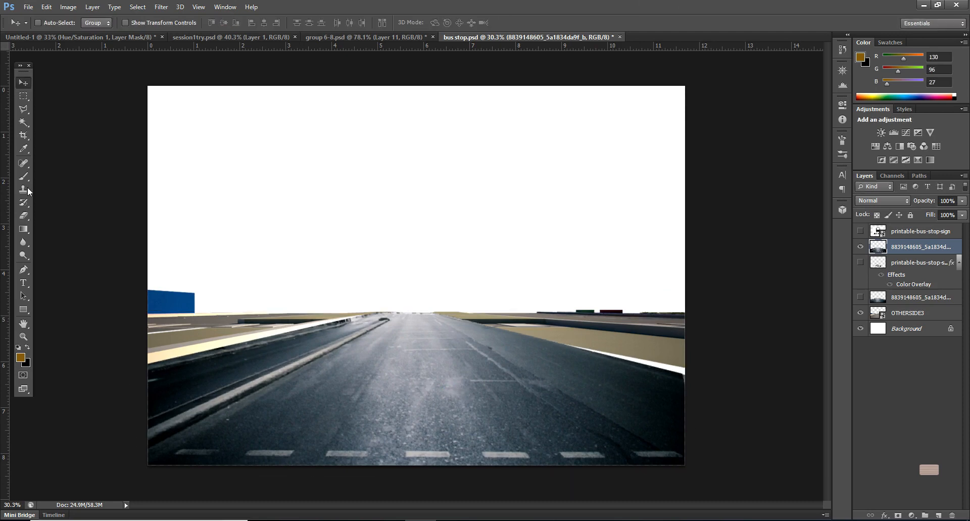
Step: Set the Eraser to a hard round brush of 156 px
click(24, 216)
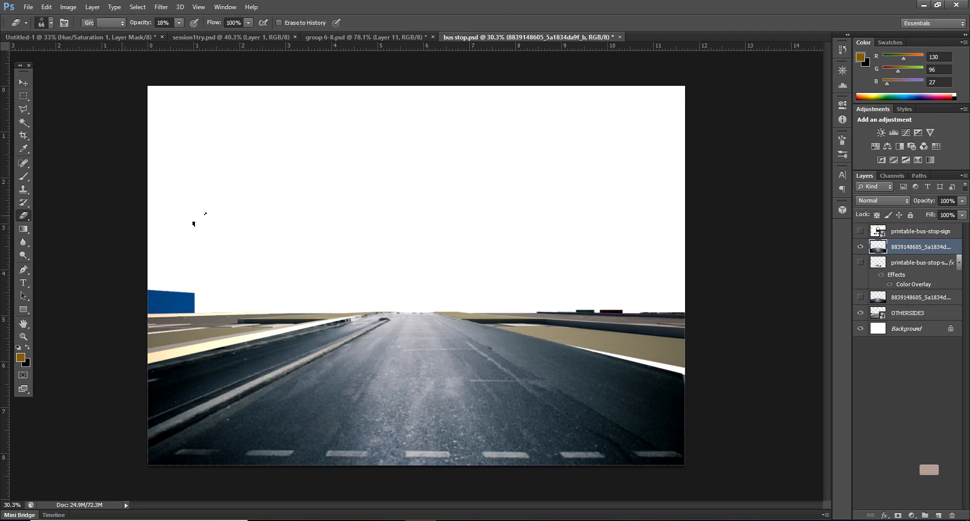
click(51, 23)
drag(215, 213, 213, 99)
drag(213, 132, 212, 101)
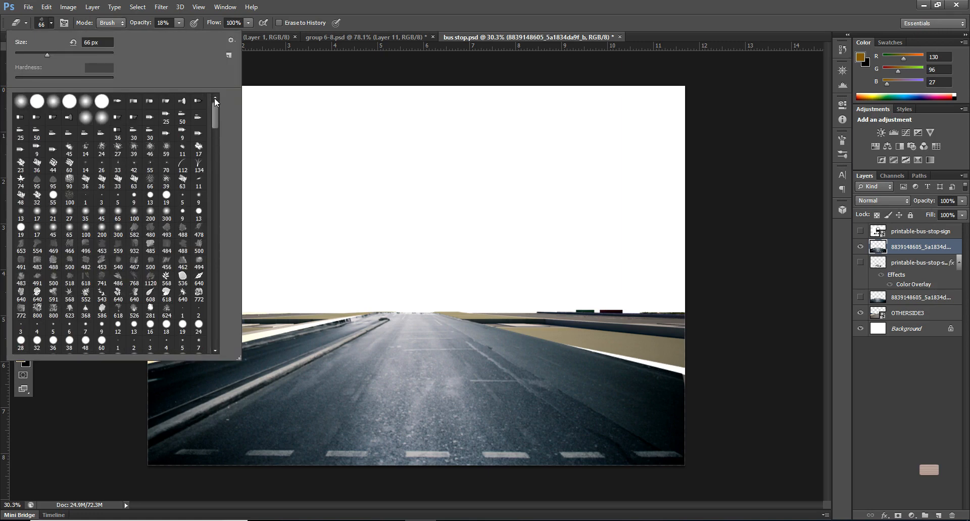
click(37, 101)
drag(45, 49, 59, 57)
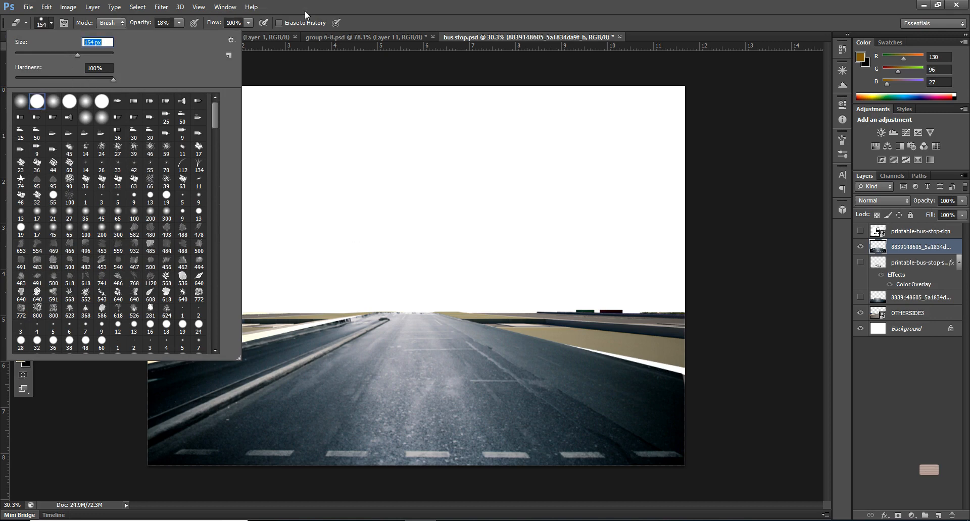
click(80, 53)
Step: Lower the eraser opacity to 11% and fade the road texture along its side edges and far end
click(179, 22)
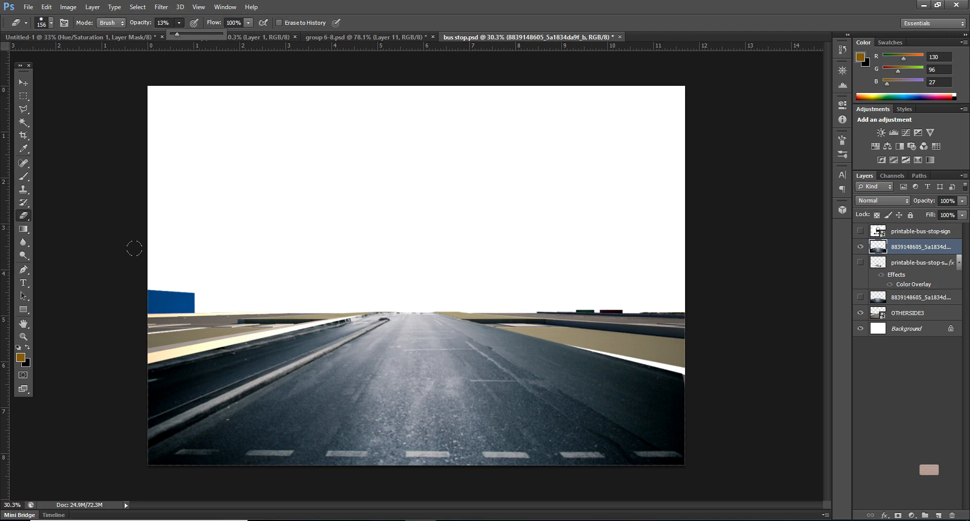
click(176, 35)
click(452, 4)
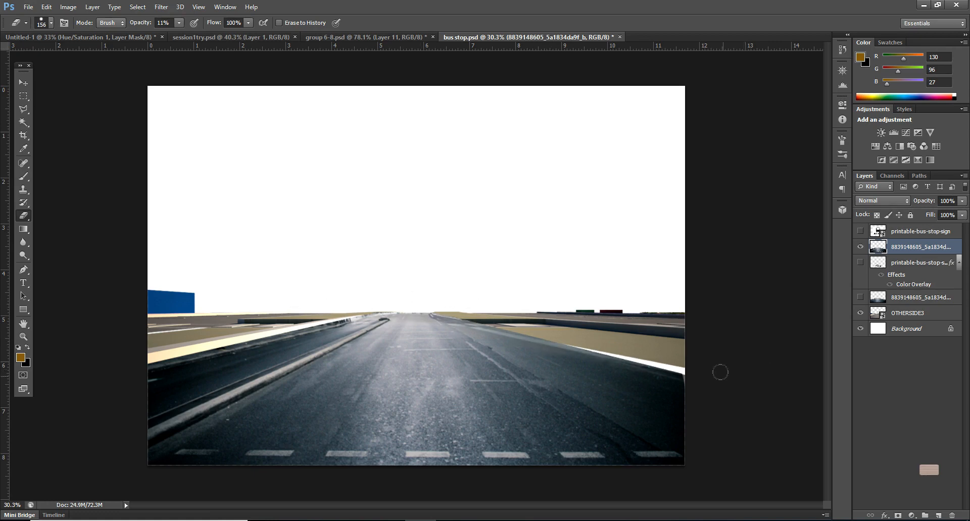
drag(566, 351, 716, 379)
drag(434, 307, 742, 389)
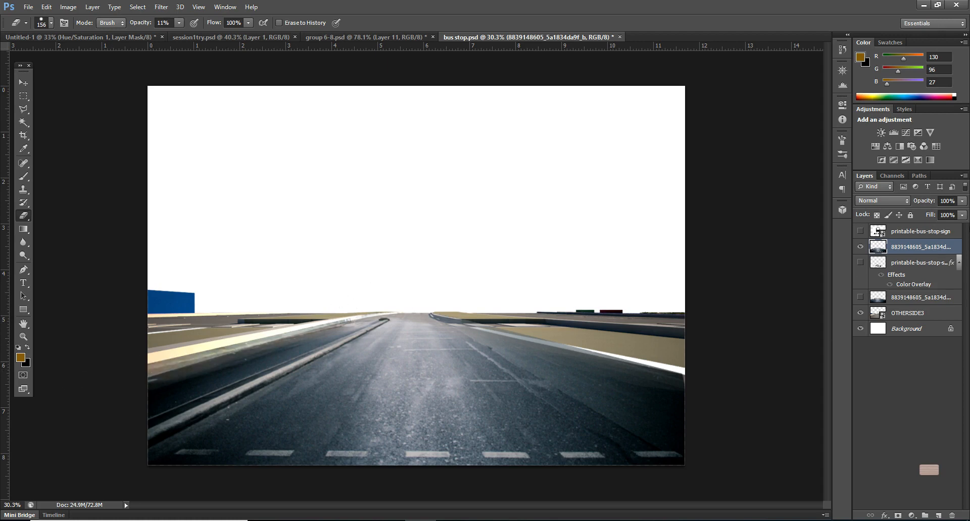
Step: Reduce the road texture layer's opacity to 89%
click(962, 201)
mouse_move(961, 213)
mouse_down()
mouse_move(949, 219)
mouse_move(959, 220)
mouse_up()
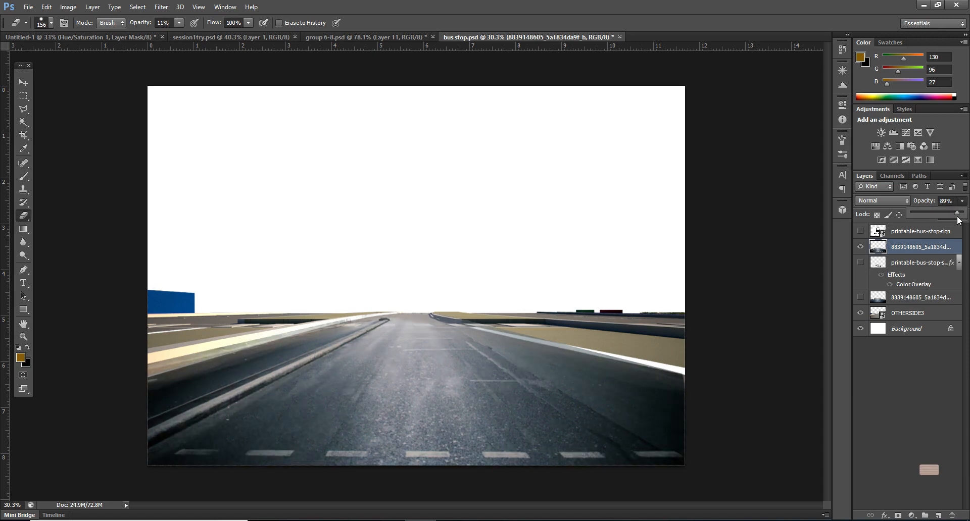
click(275, 329)
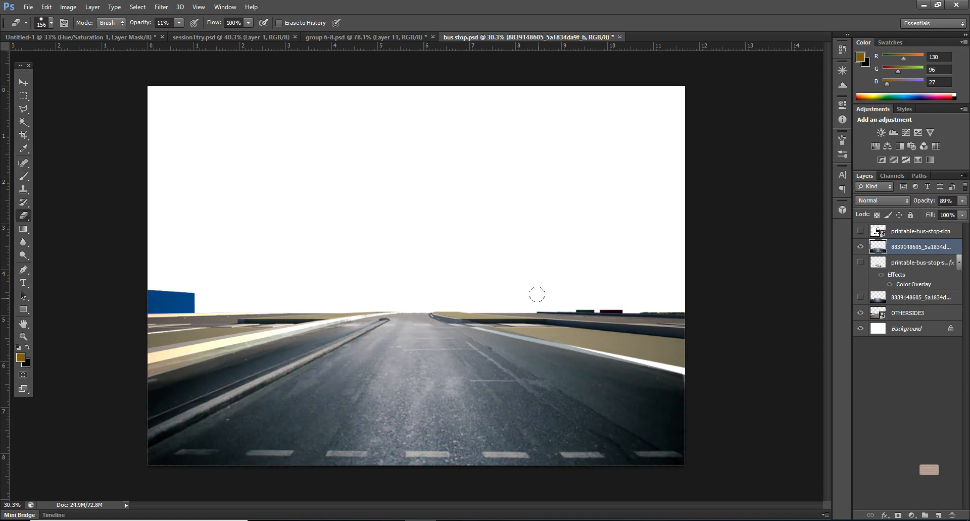
Step: Lower the eraser opacity to 7% and lightly fade the far part of the road texture
click(179, 22)
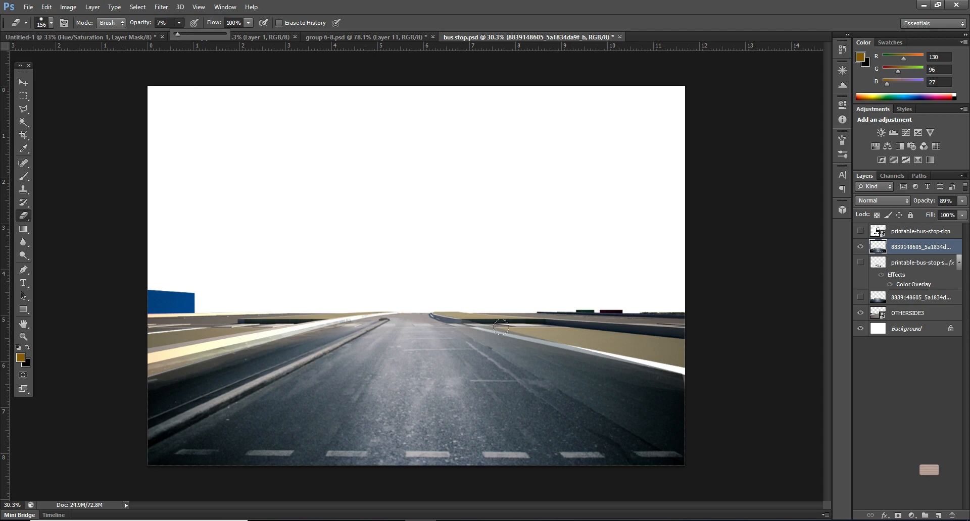
click(419, 330)
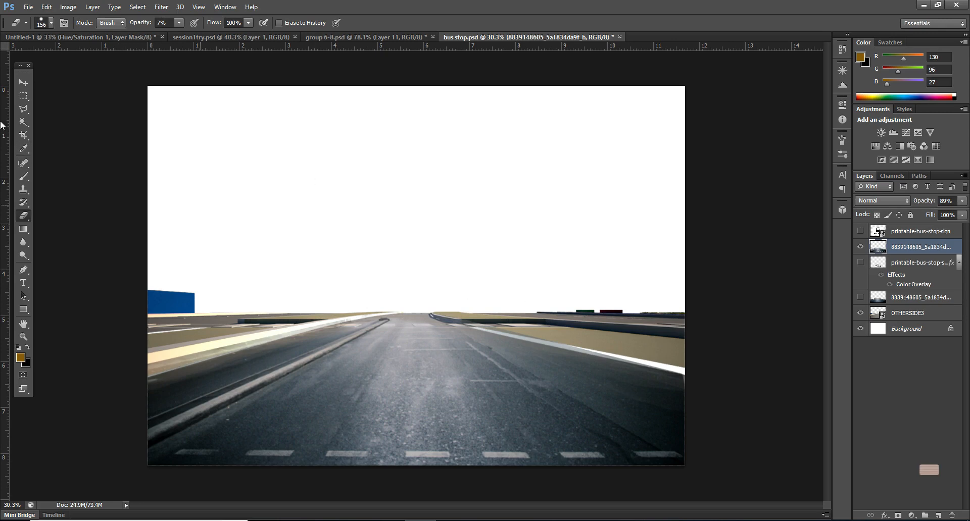
Step: Show the top printable-bus-stop-sign layer and rasterize it
click(23, 81)
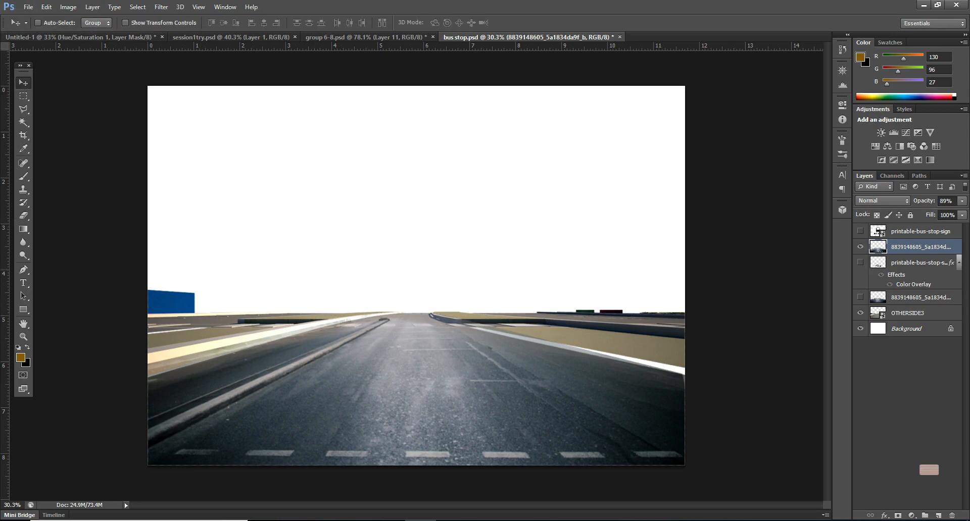
click(860, 231)
click(914, 231)
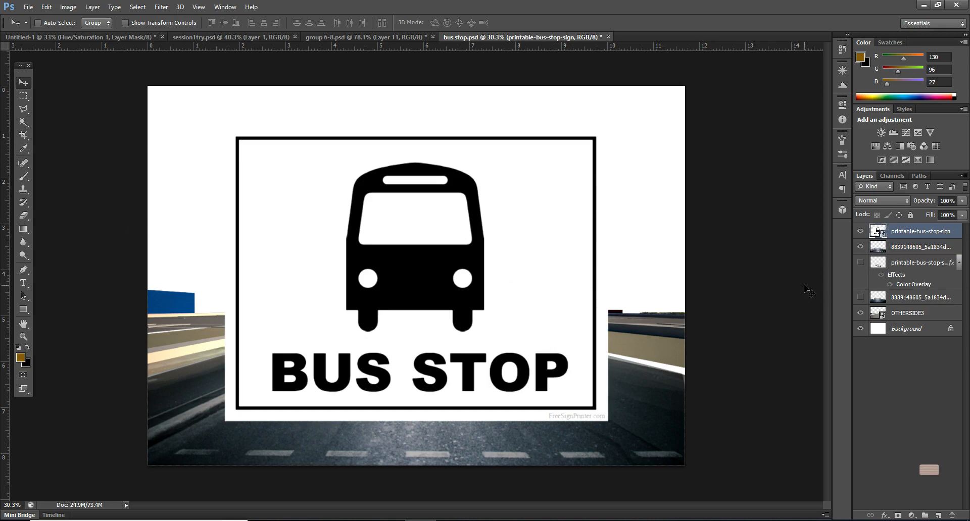
right_click(925, 232)
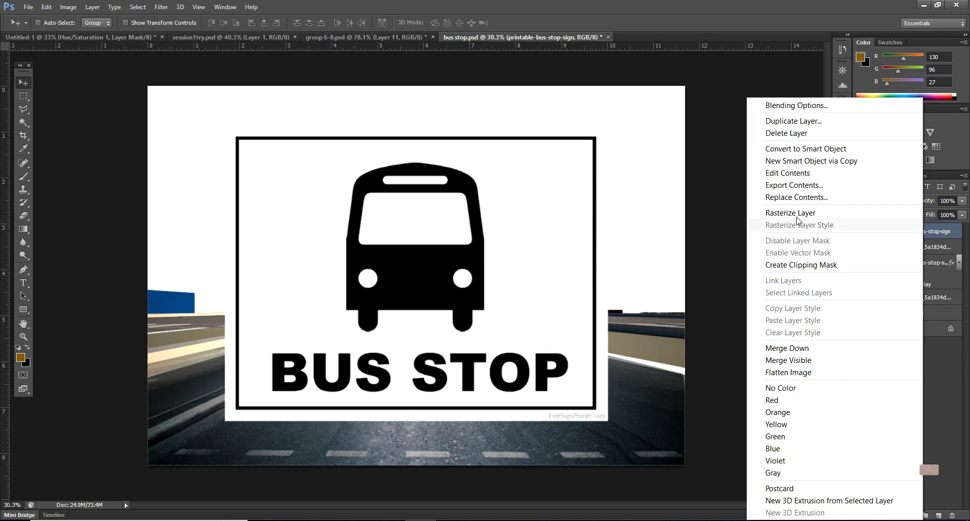
click(791, 213)
Step: Invert the bus stop sign's colors and set its layer's blend mode to Screen
key(ctrl+i)
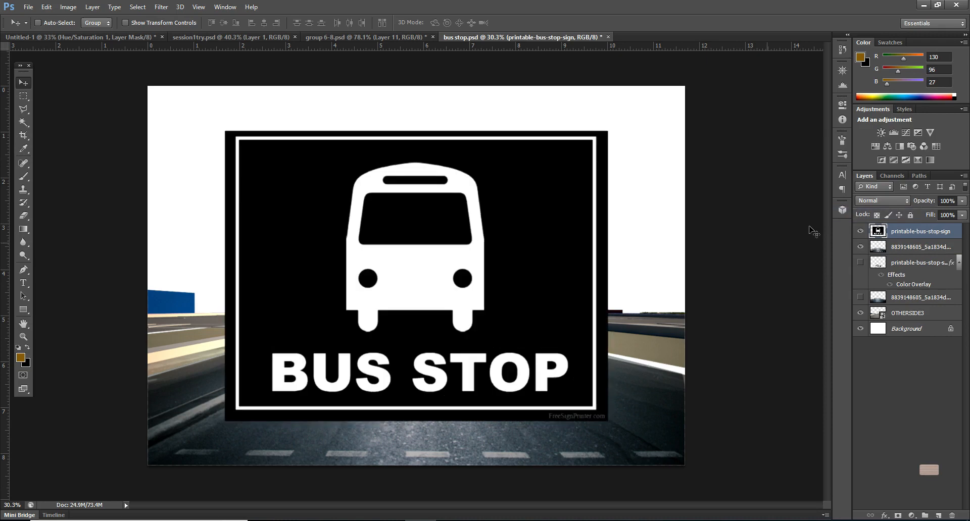
click(886, 202)
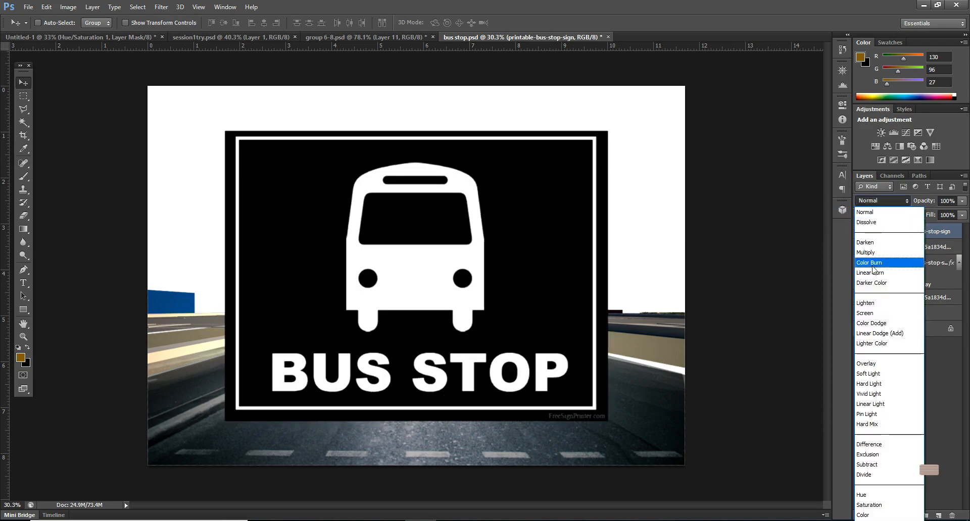
click(868, 312)
Step: Select the bus icon and lettering inside the sign's frame, delete everything outside that area, and deselect
click(23, 96)
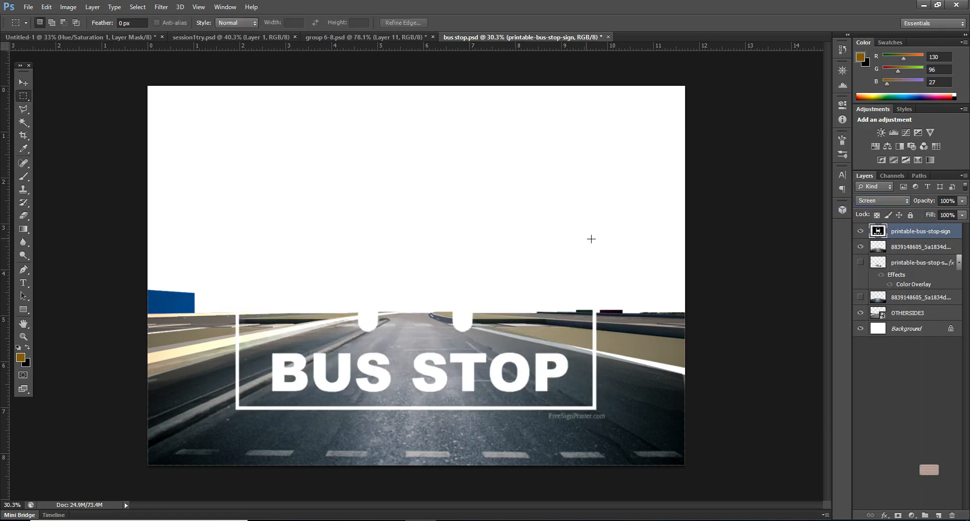
drag(584, 189, 254, 399)
drag(504, 366, 505, 364)
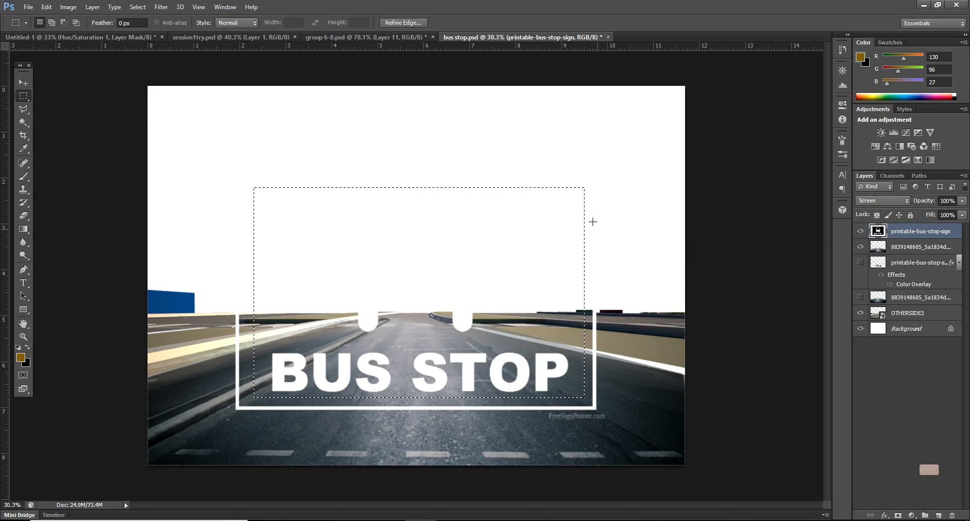
drag(589, 158, 258, 394)
right_click(351, 354)
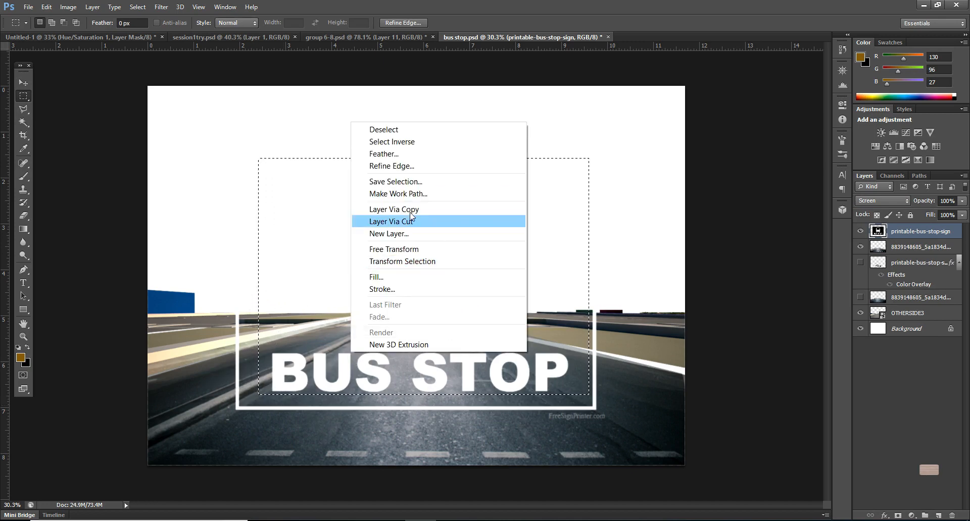
click(410, 142)
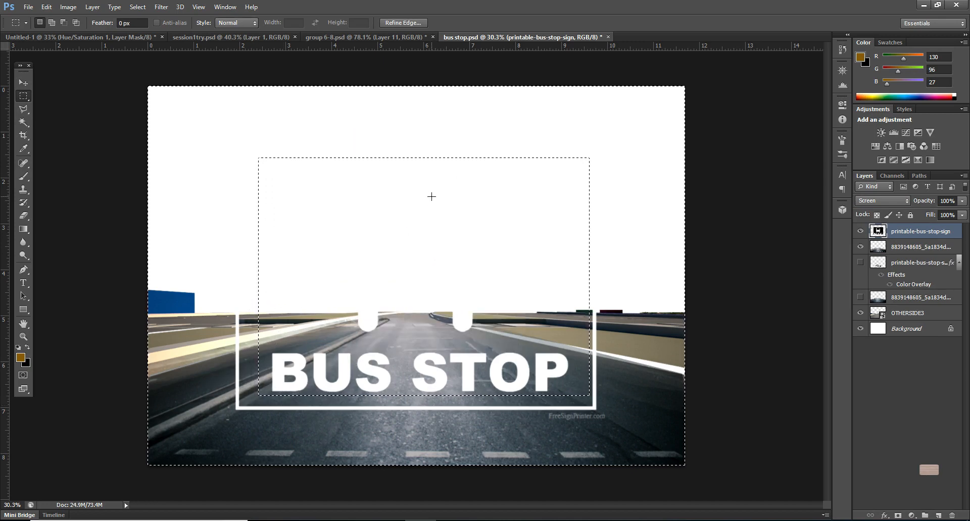
key(ctrl+d)
Step: Scale the bus stop marking to about 74% and position it on the foreground road
click(24, 82)
drag(439, 358, 439, 381)
key(ctrl+t)
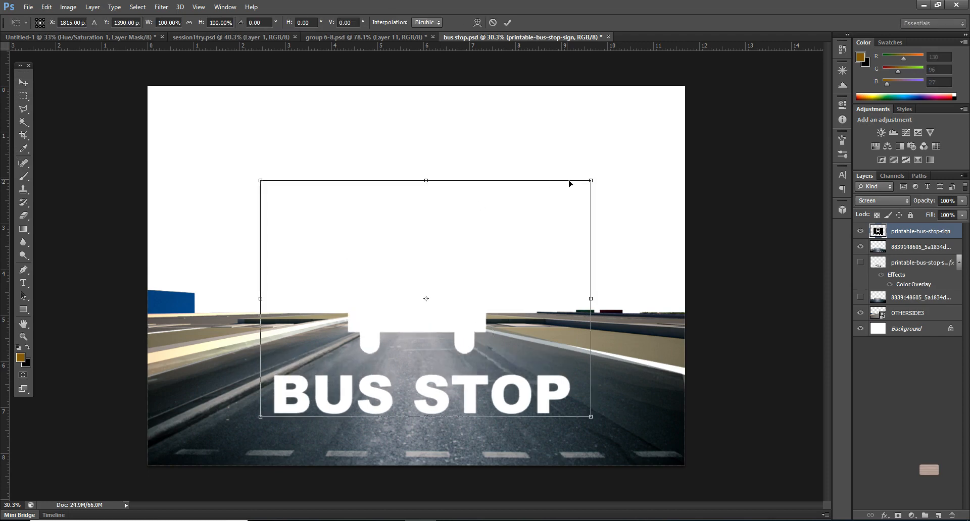
drag(591, 180, 507, 241)
drag(452, 347, 489, 365)
Step: Distort the marking's corners to follow the road's perspective, at about 75.5% width and 35% height, and apply the transform
drag(548, 259, 459, 348)
drag(301, 258, 385, 345)
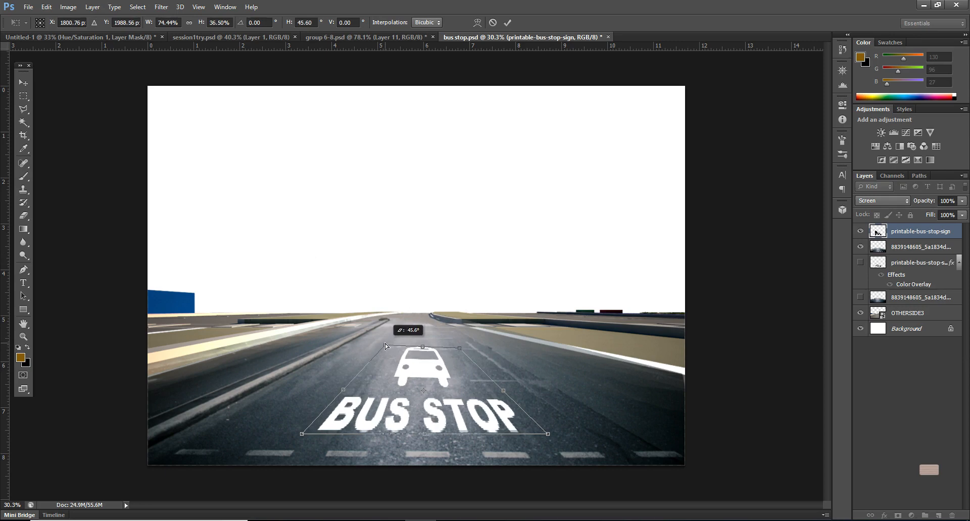
drag(457, 348, 456, 346)
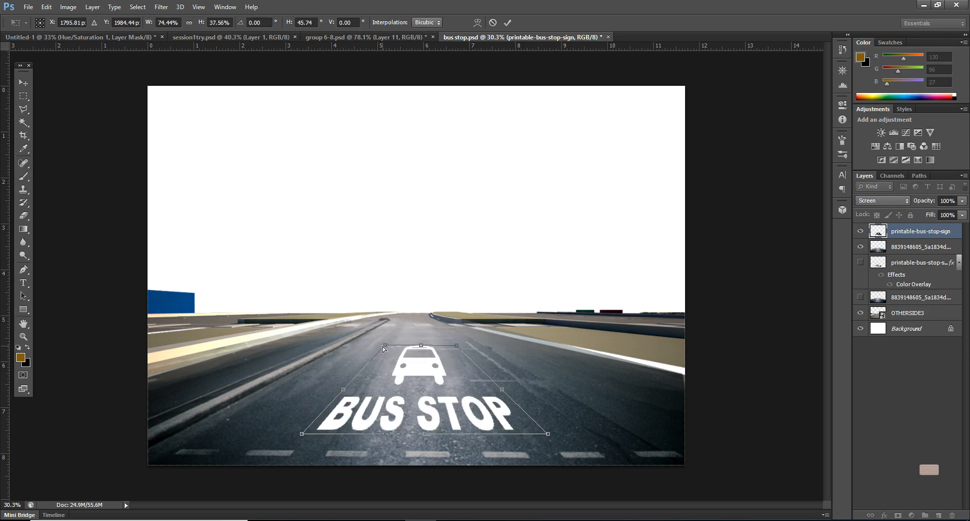
drag(382, 350, 377, 348)
drag(456, 346, 456, 349)
drag(549, 433, 551, 431)
drag(304, 432, 302, 430)
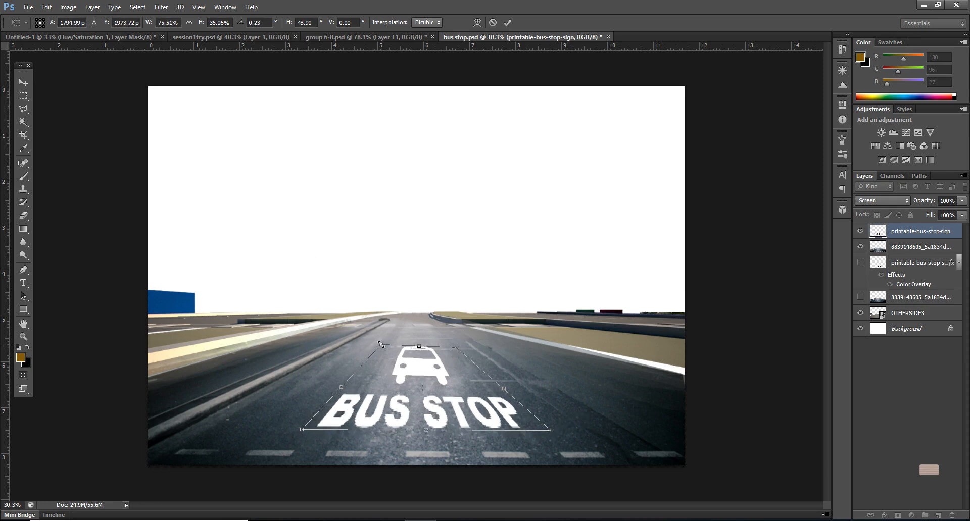
drag(382, 349, 382, 348)
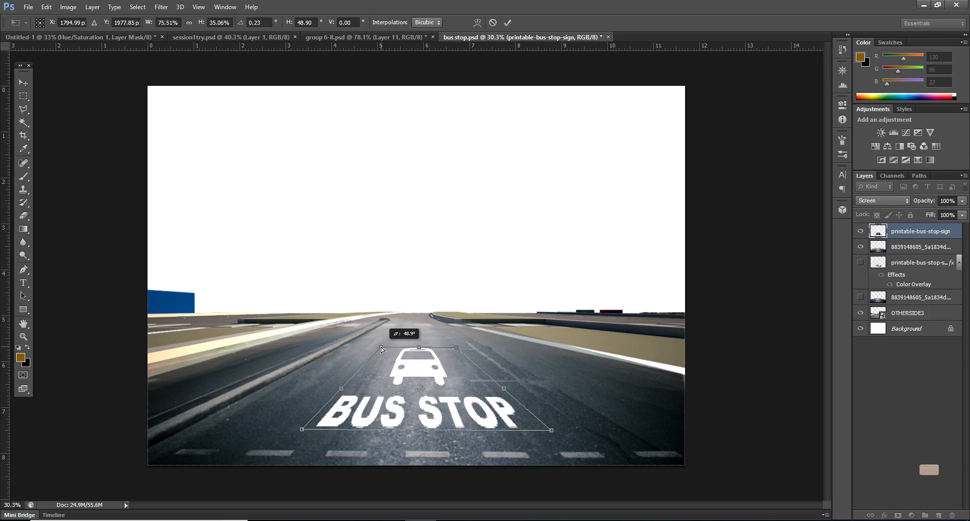
click(507, 23)
Step: Reduce the sign layer's opacity to 72% and lightly wear away the bus icon with the Eraser at 7% opacity
click(962, 215)
drag(953, 213, 948, 214)
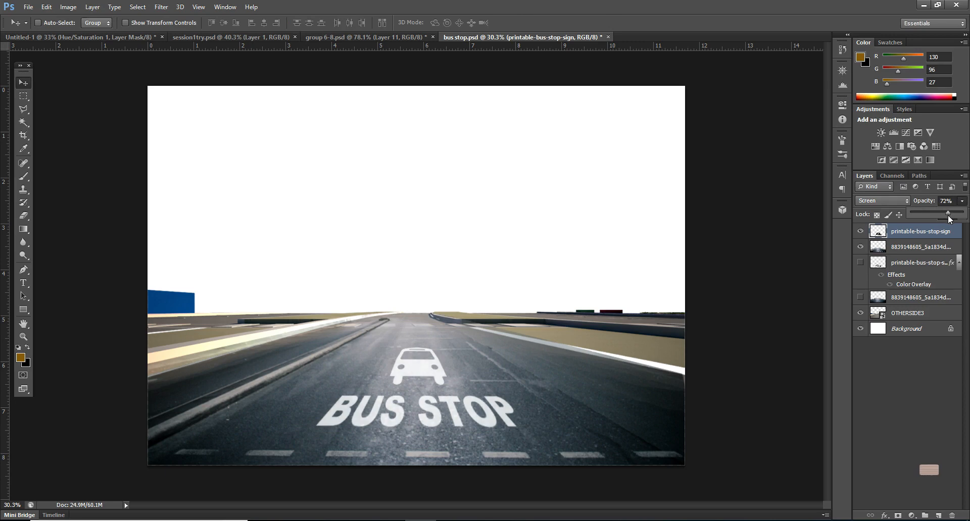
click(23, 215)
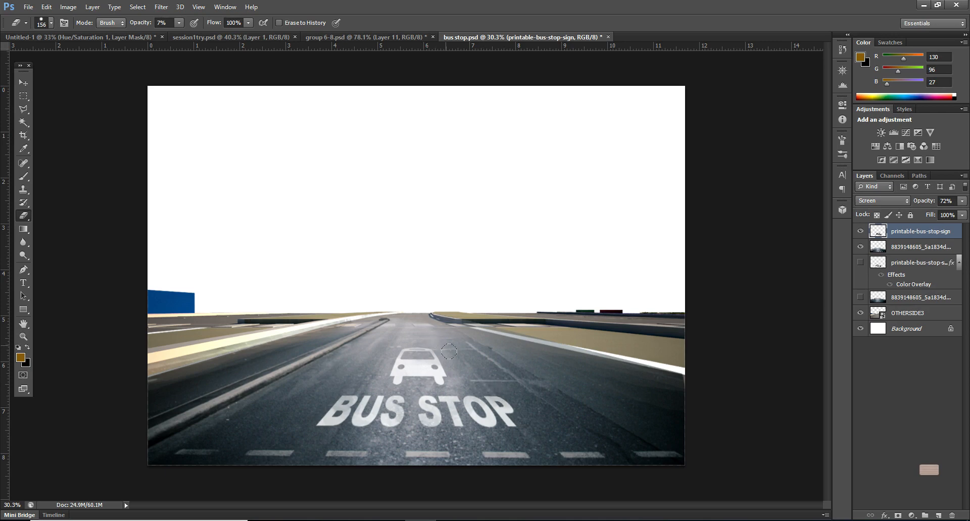
mouse_move(430, 352)
mouse_down()
mouse_move(420, 350)
mouse_move(445, 372)
mouse_up()
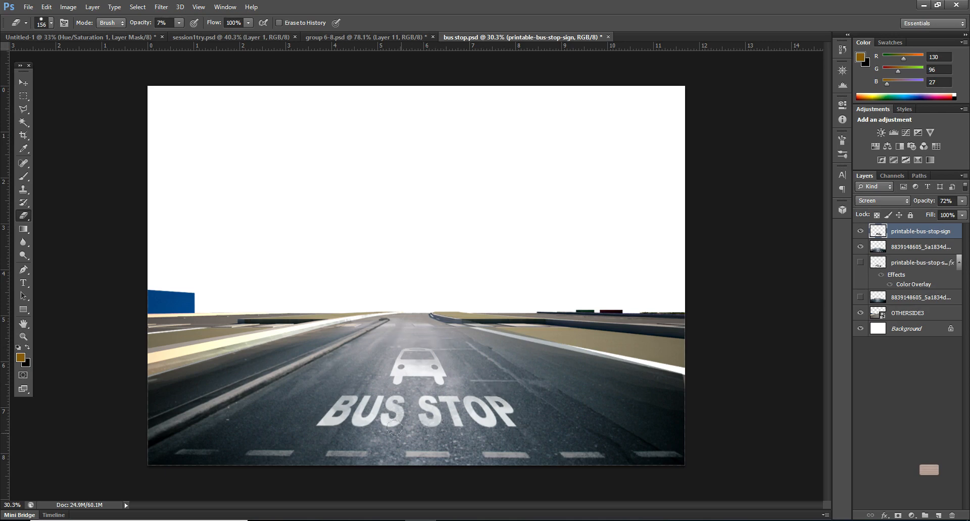